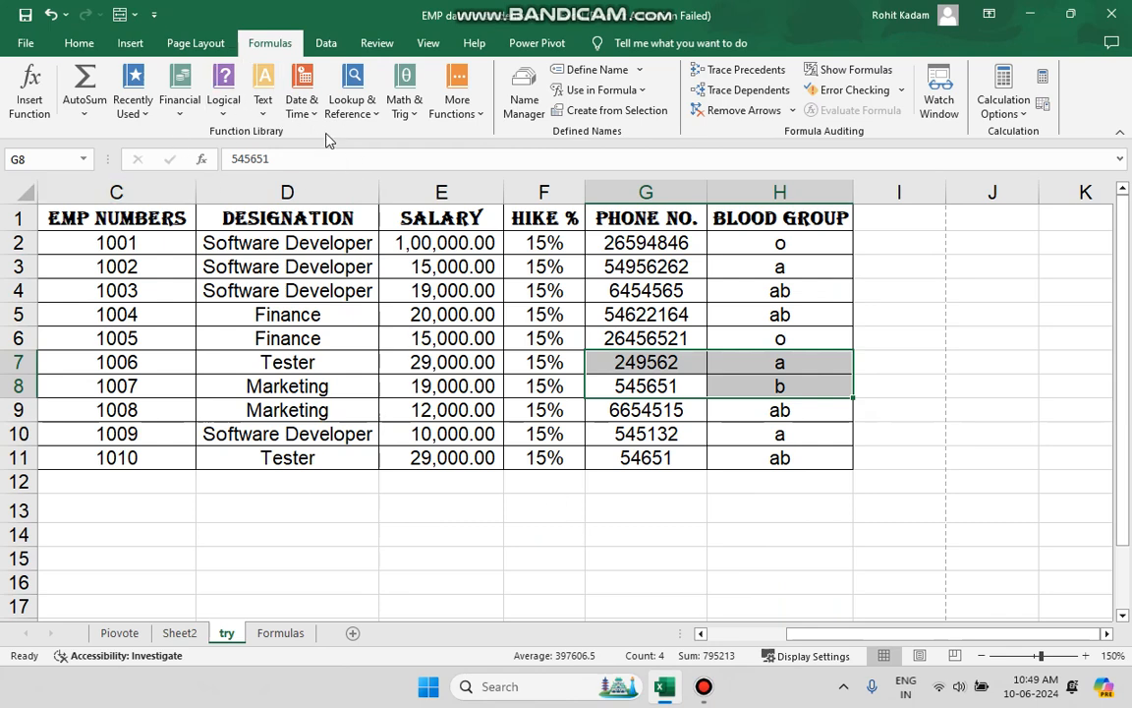
# Start inserting a function in cell E13 and browse the function list across all categories.
pyautogui.click(393, 506)
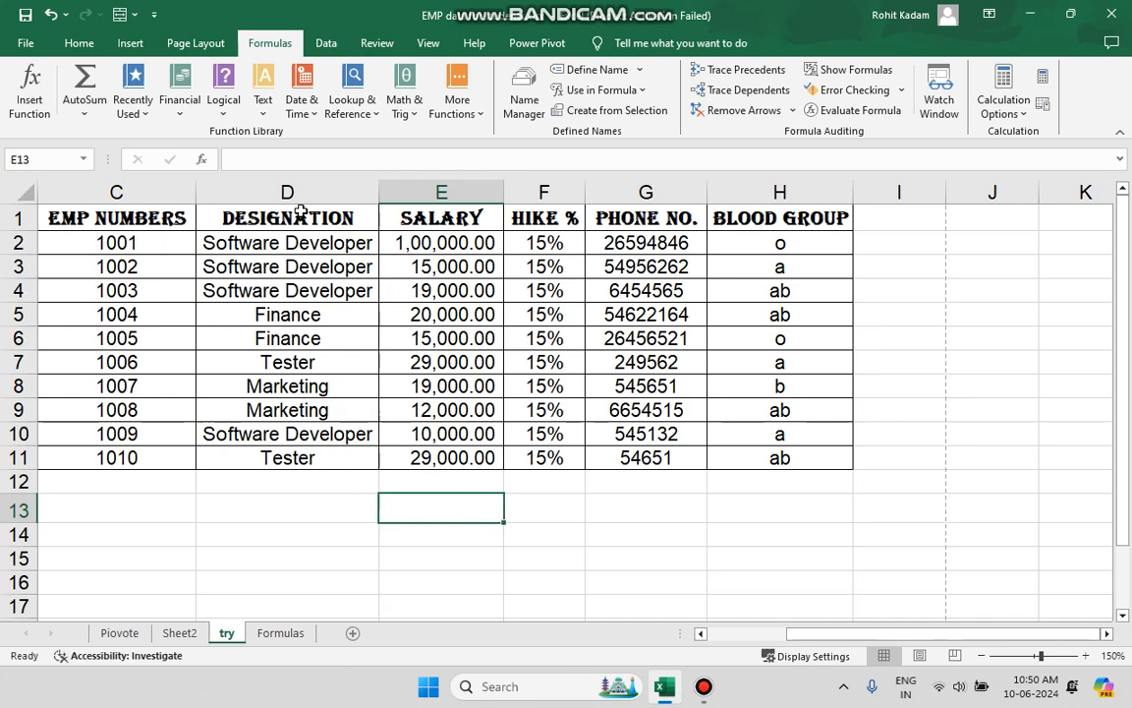
pyautogui.click(255, 163)
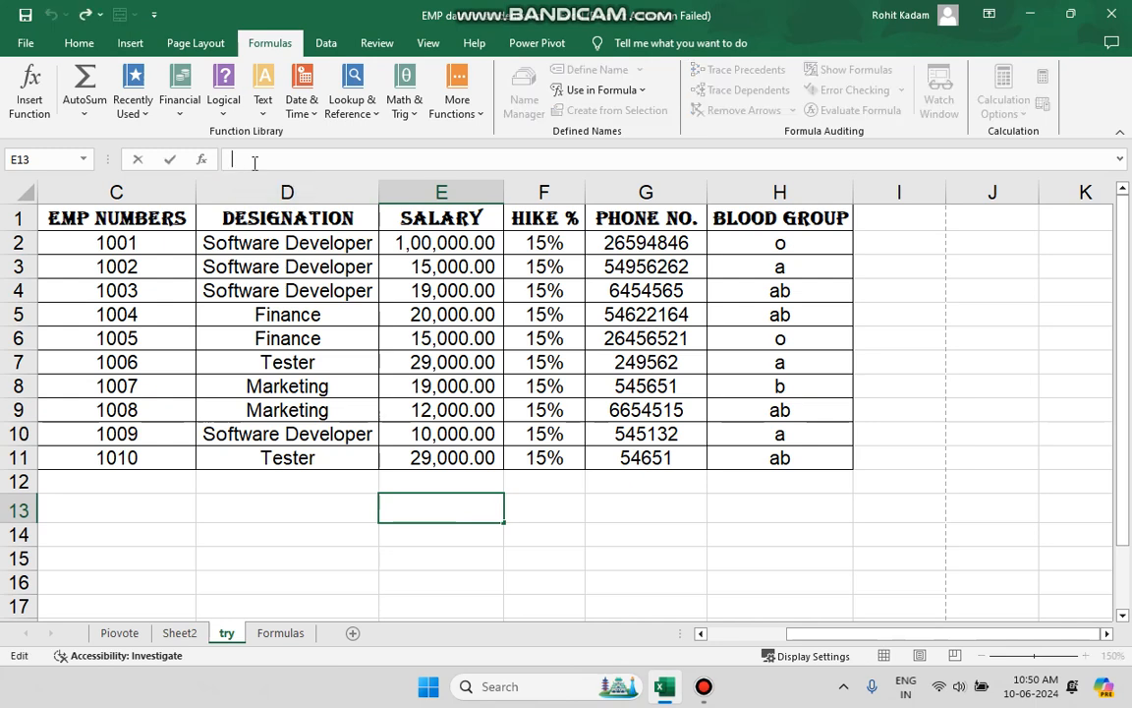
pyautogui.click(35, 113)
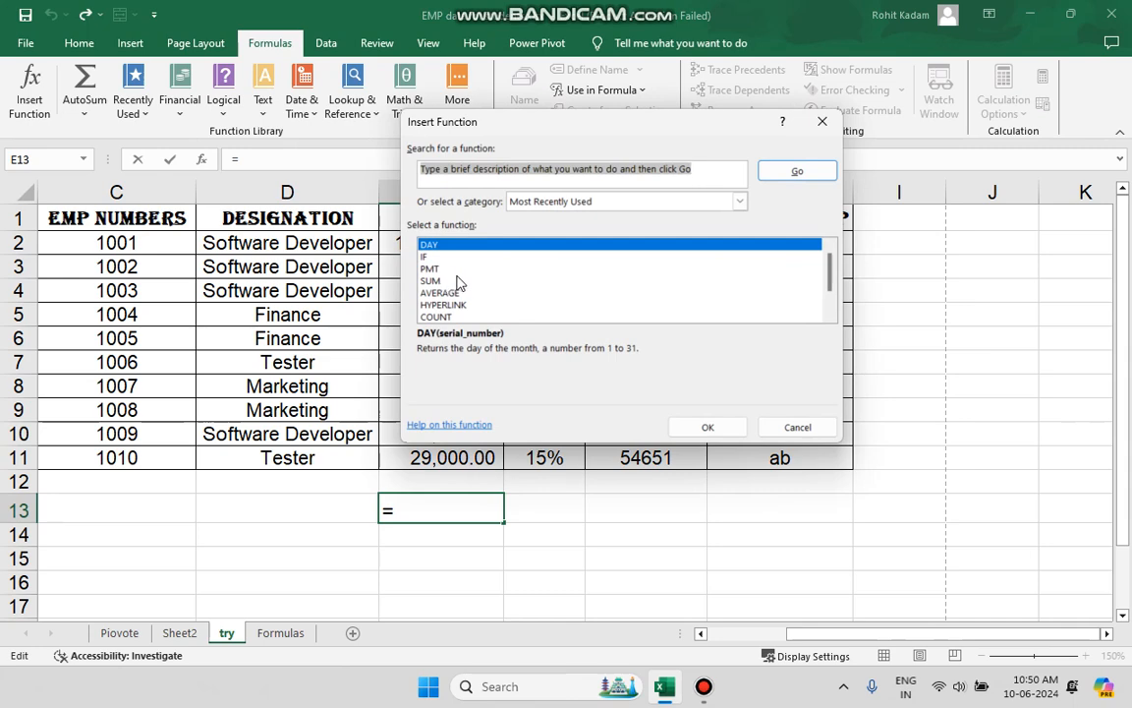
pyautogui.moveTo(832, 269); pyautogui.dragTo(837, 298)
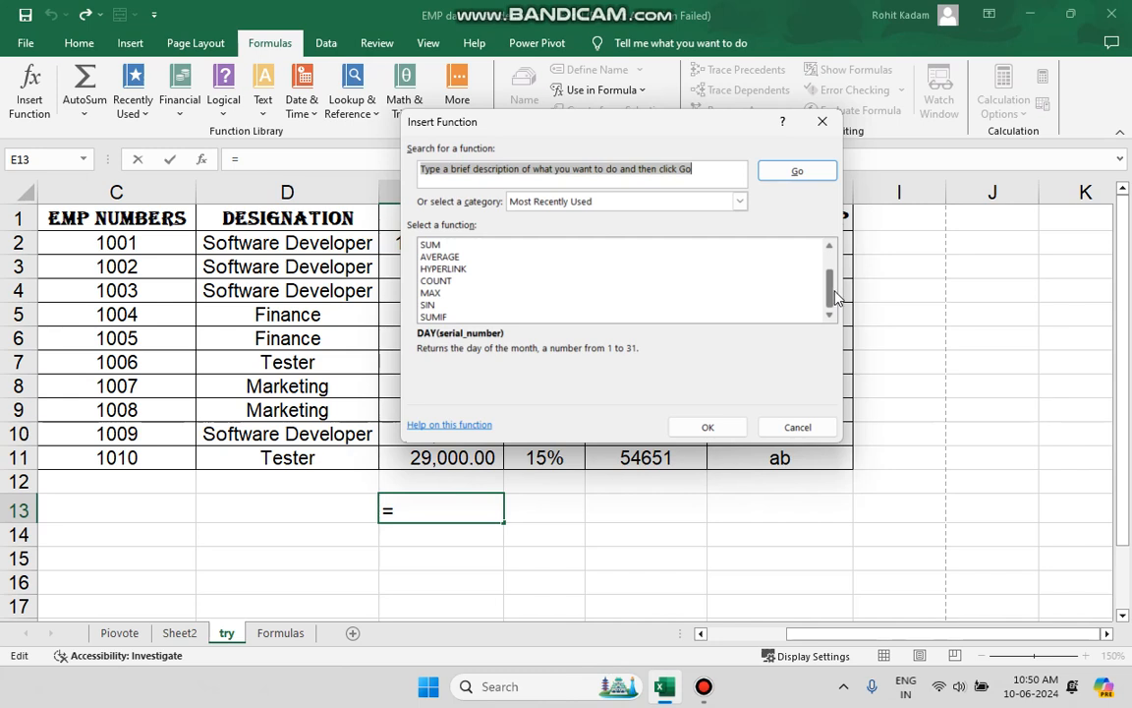
pyautogui.click(739, 202)
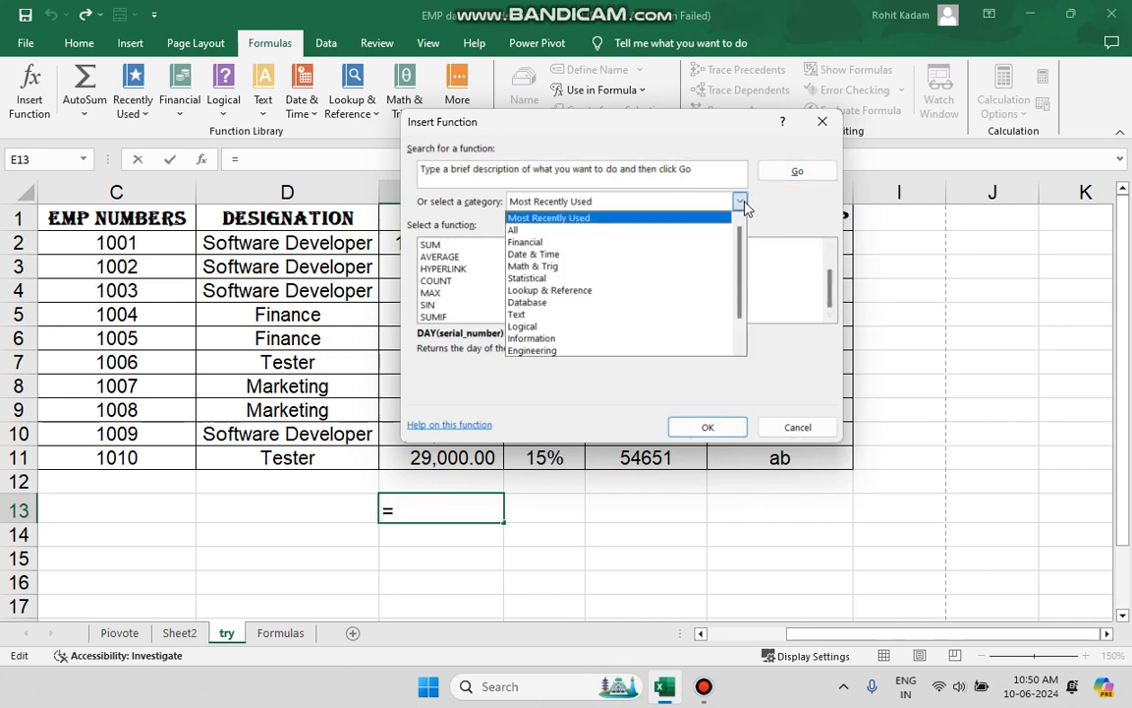
pyautogui.click(661, 230)
pyautogui.moveTo(827, 260)
pyautogui.mouseDown()
pyautogui.moveTo(831, 307)
pyautogui.moveTo(830, 251)
pyautogui.mouseUp()
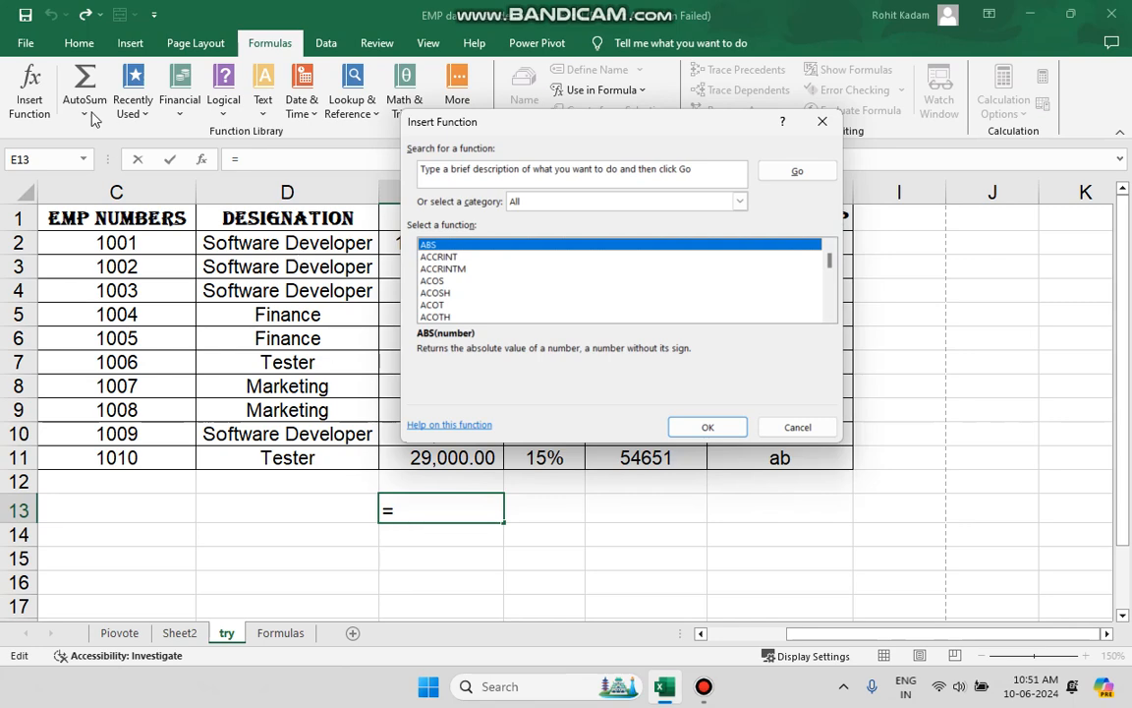
# Examine the arguments of the ADDRESS function for cell E13 and cancel without inserting it.
pyautogui.scroll(-1, 522, 300)
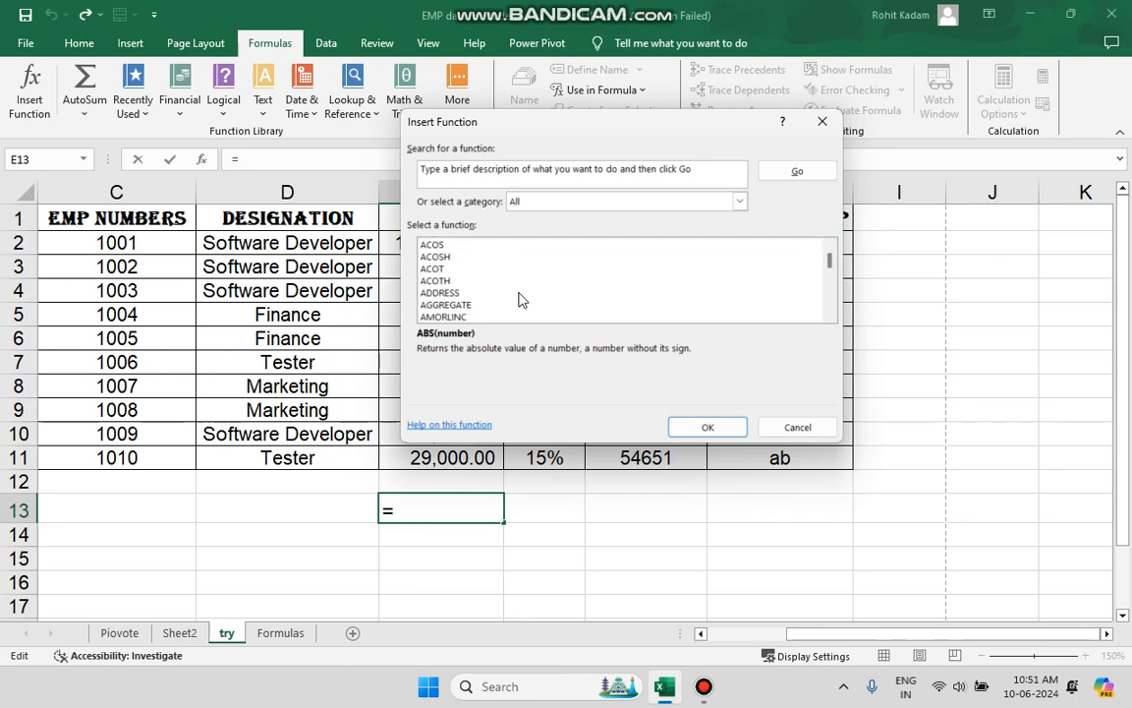
pyautogui.click(469, 293)
pyautogui.doubleClick(469, 293)
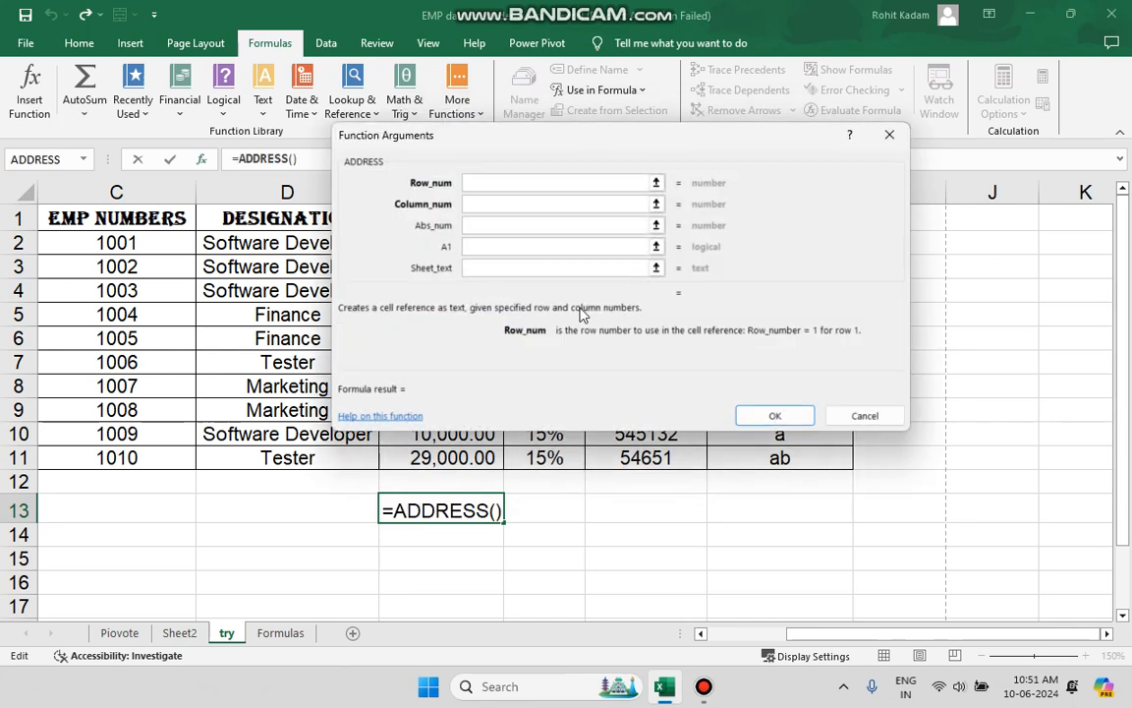
pyautogui.click(864, 417)
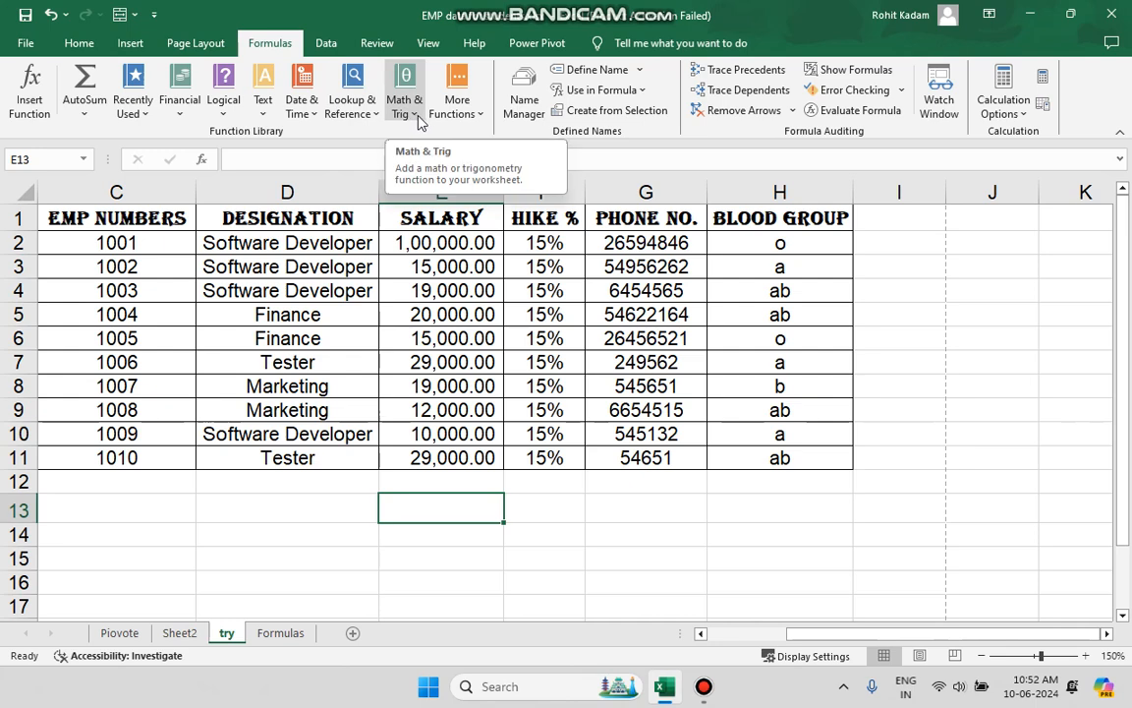
# Look through the additional function categories, including Engineering, Cube, Information, Compatibility and Web.
pyautogui.click(456, 108)
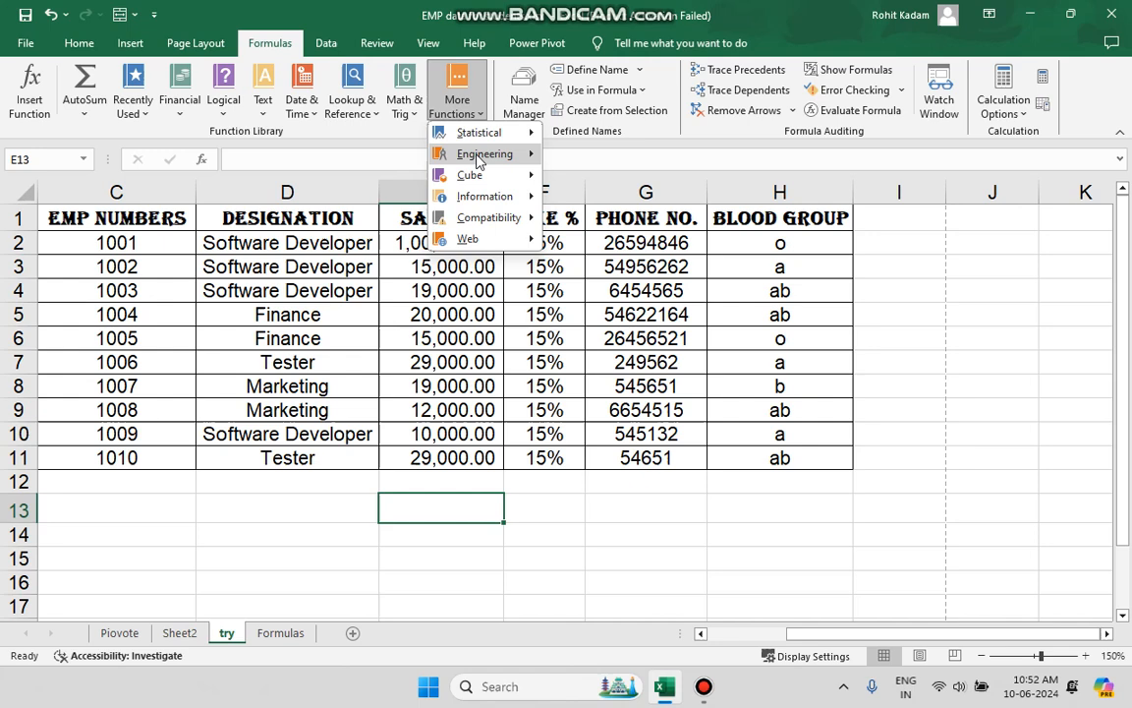
pyautogui.moveTo(497, 161)
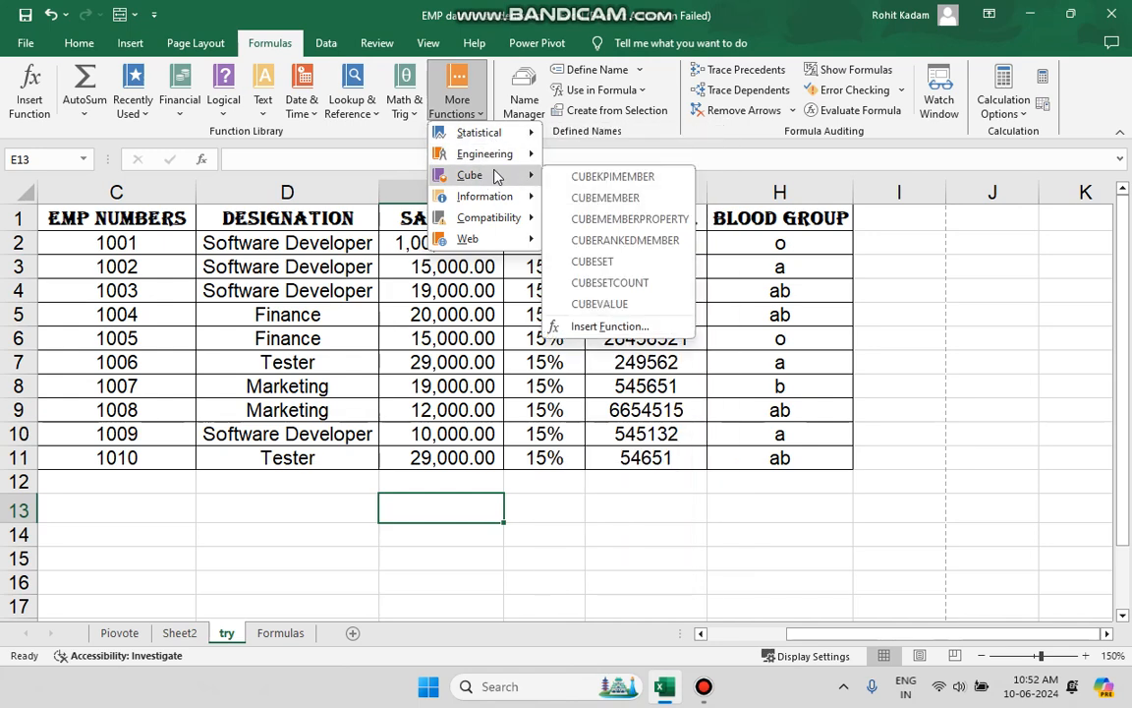
pyautogui.moveTo(501, 199)
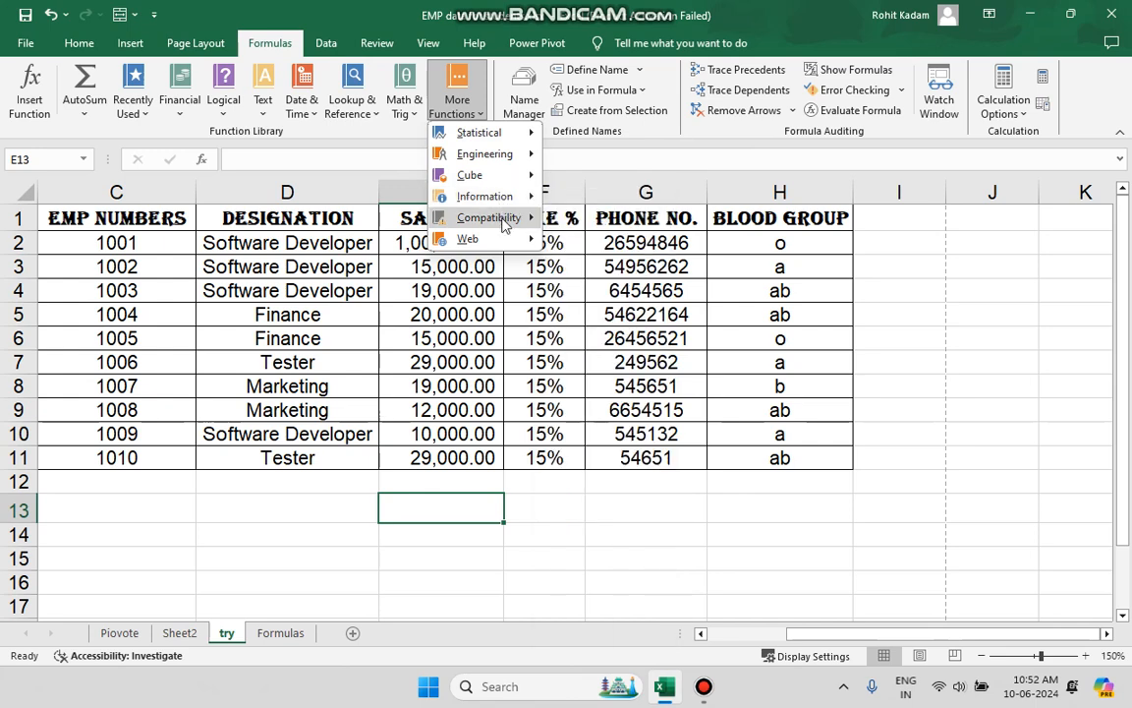
pyautogui.moveTo(504, 224)
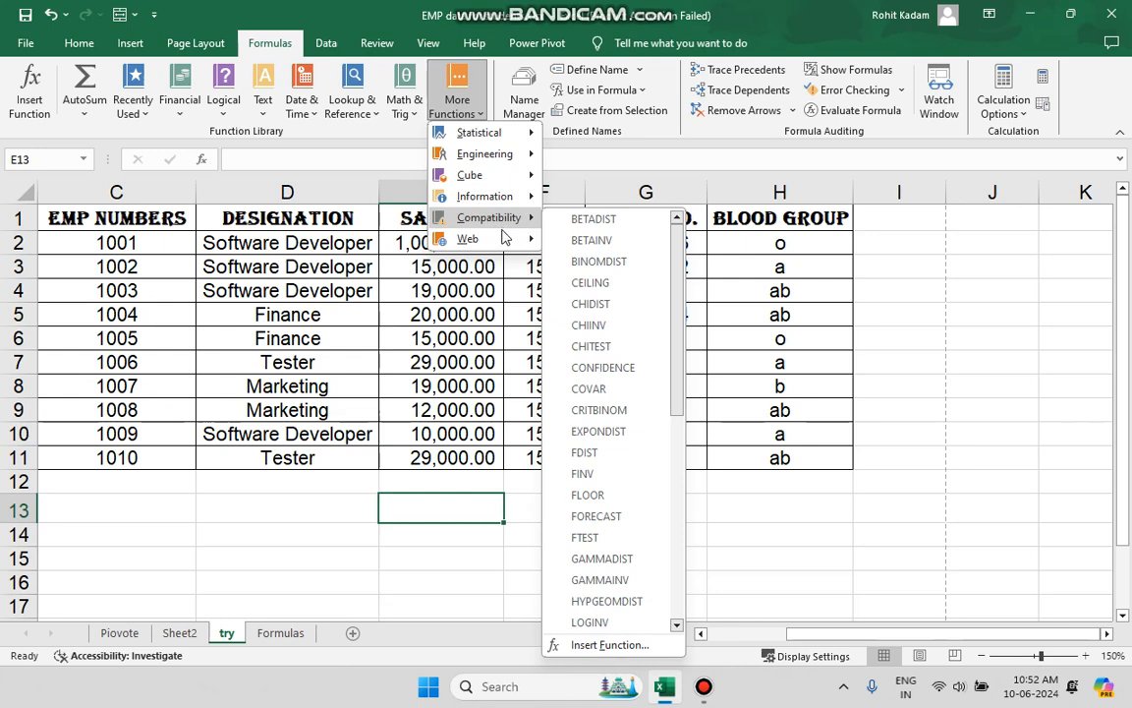
pyautogui.click(390, 331)
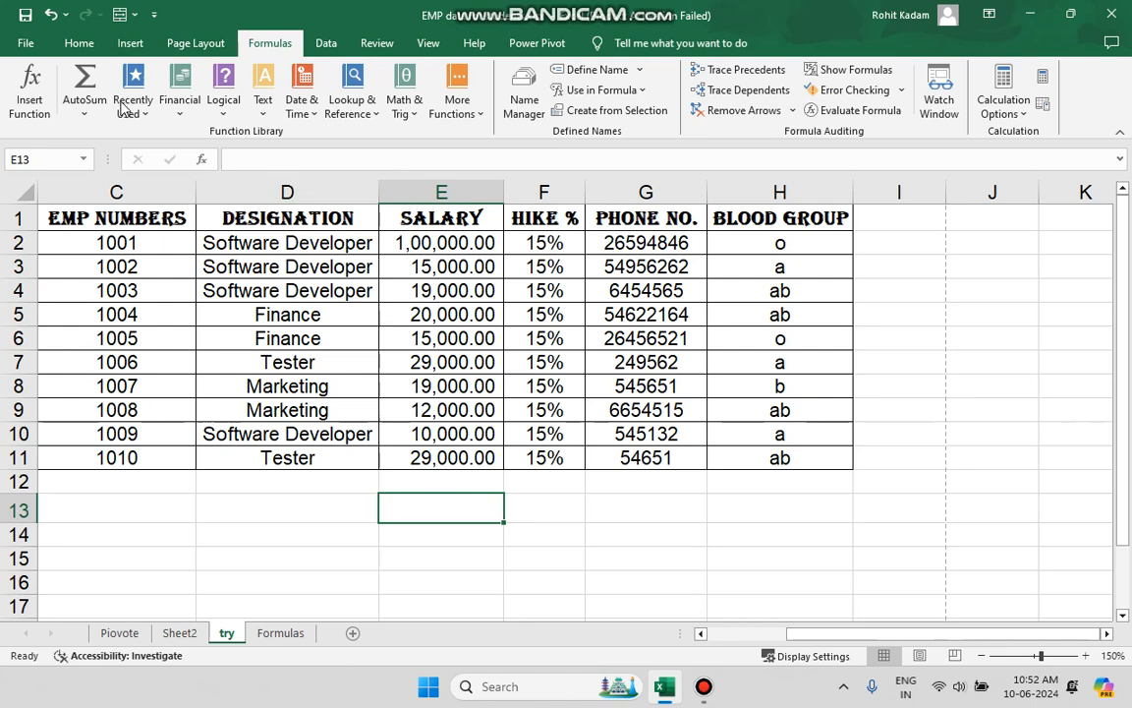
# Sum the salaries in E2:E11 into cell E12 with AutoSum.
pyautogui.click(83, 110)
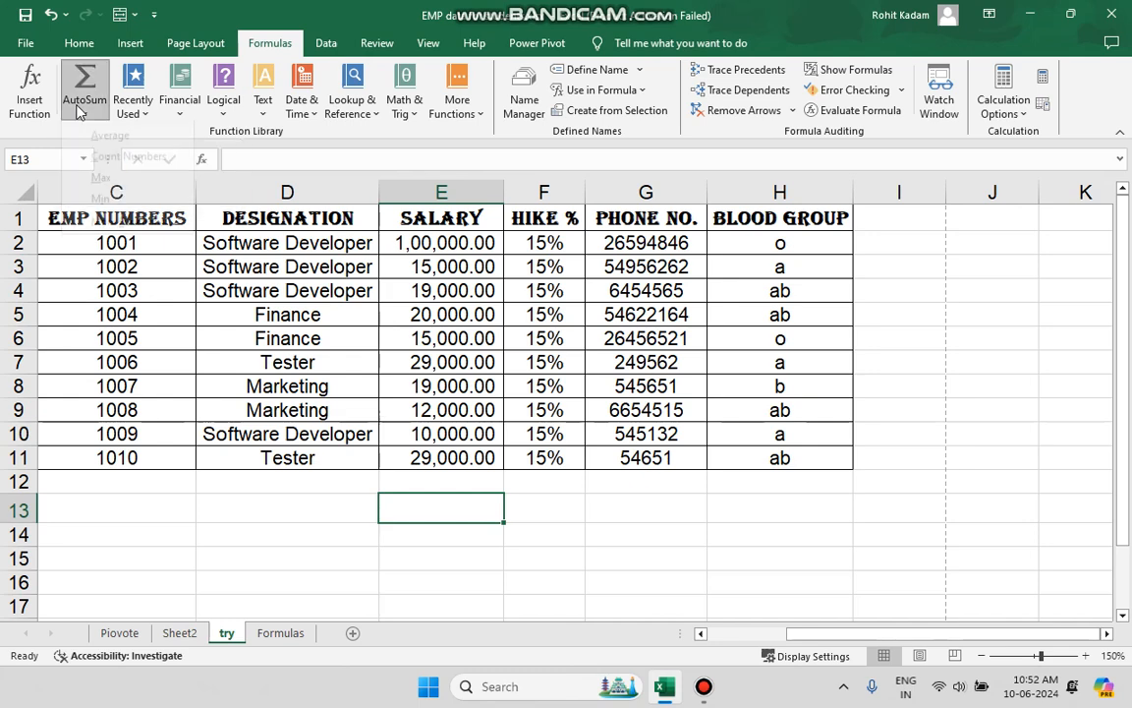
pyautogui.click(422, 310)
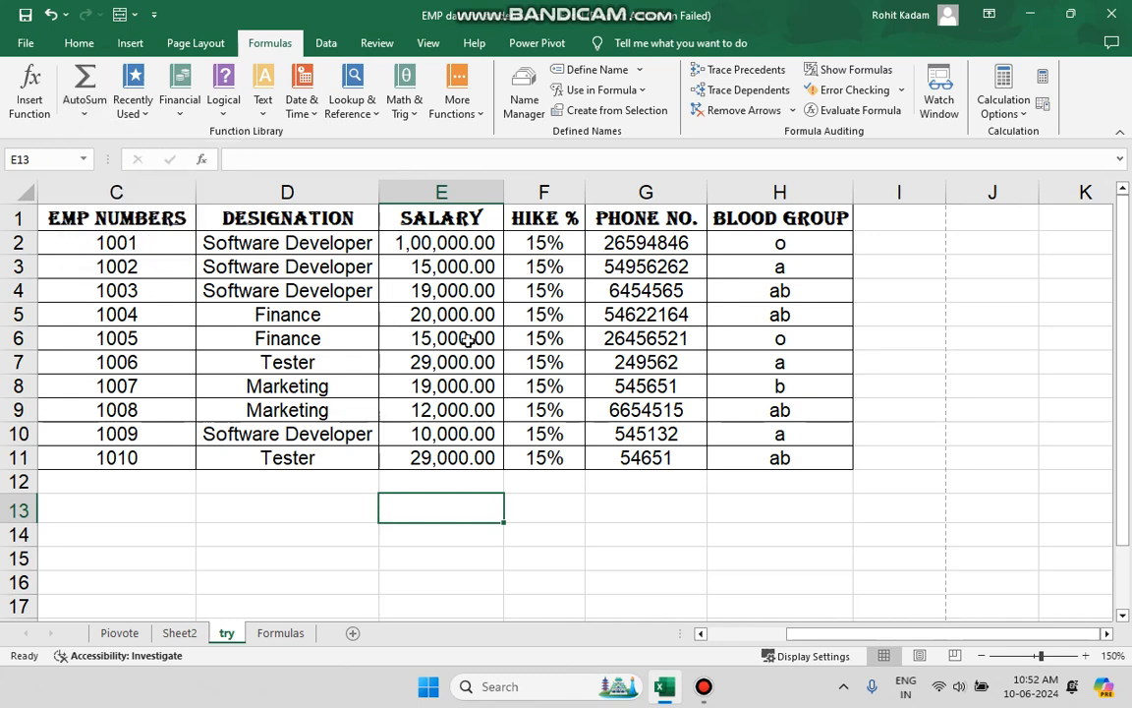
pyautogui.click(464, 252)
pyautogui.moveTo(464, 257); pyautogui.dragTo(466, 458)
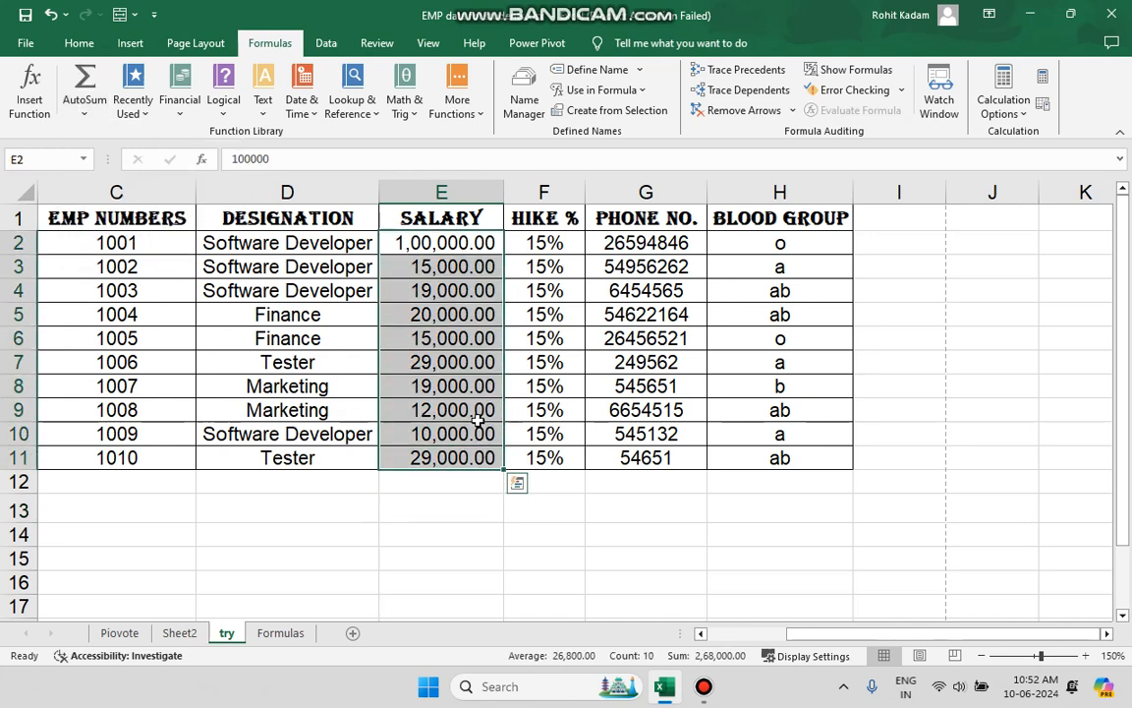
pyautogui.click(84, 108)
pyautogui.click(115, 138)
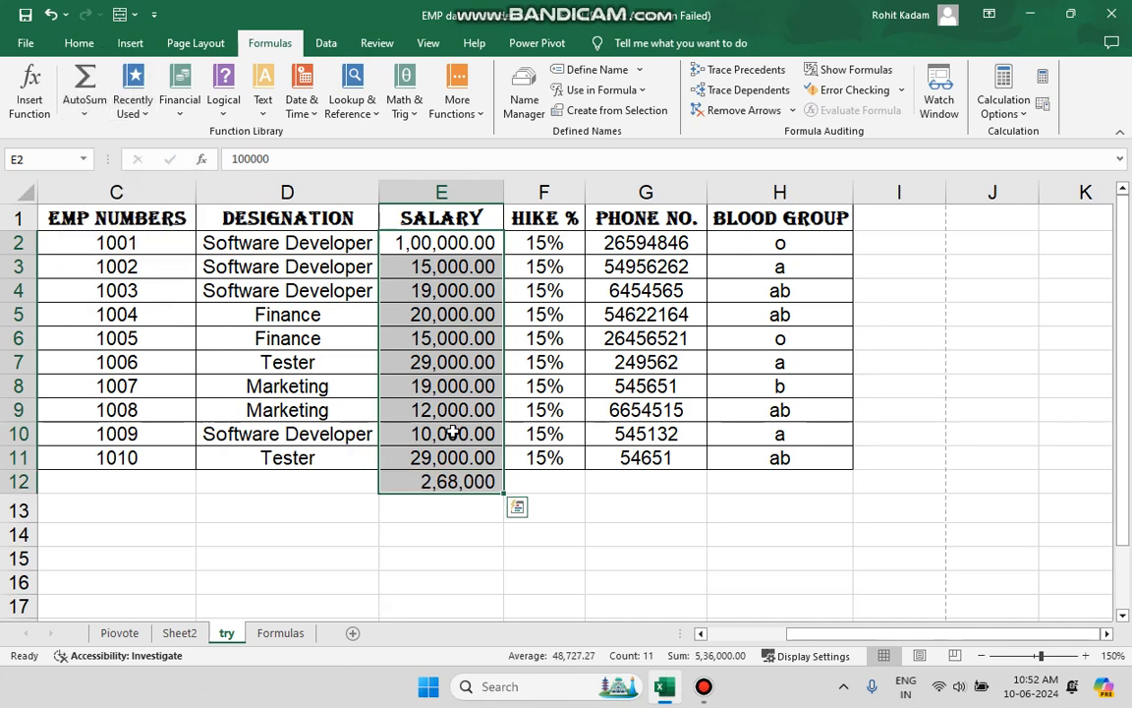
pyautogui.click(456, 499)
# Change the salary in cell E8 to 15000.
pyautogui.click(457, 393)
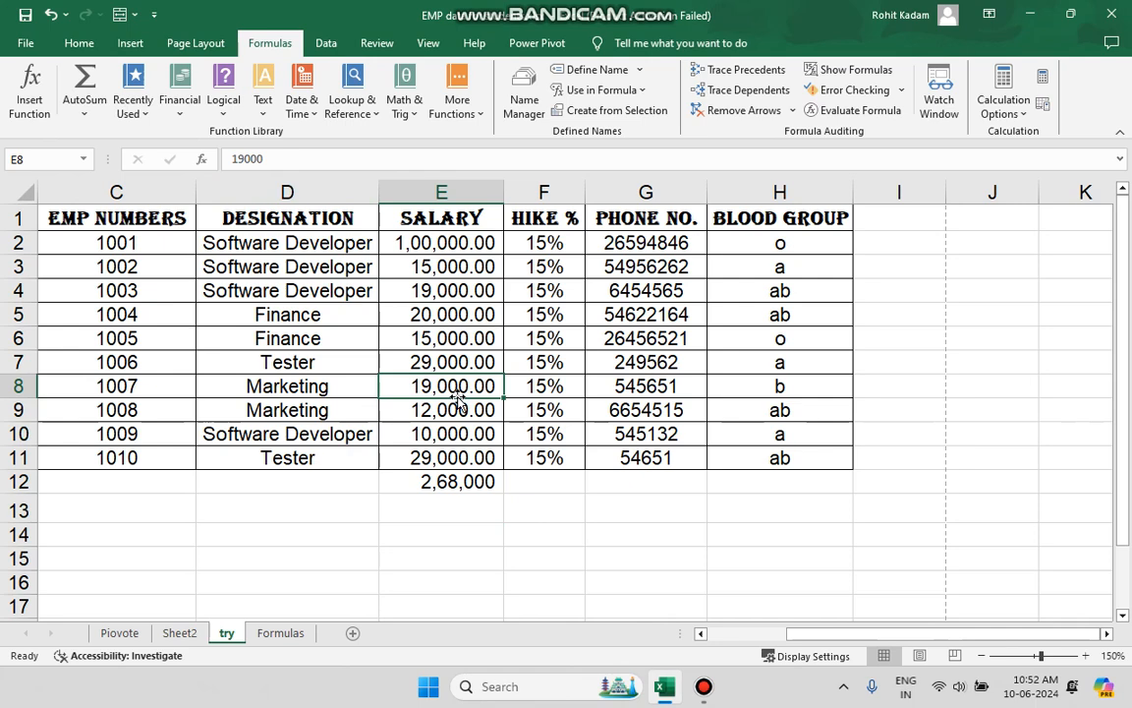
pyautogui.click(294, 155)
pyautogui.press('BackSpace')
pyautogui.press('BackSpace')
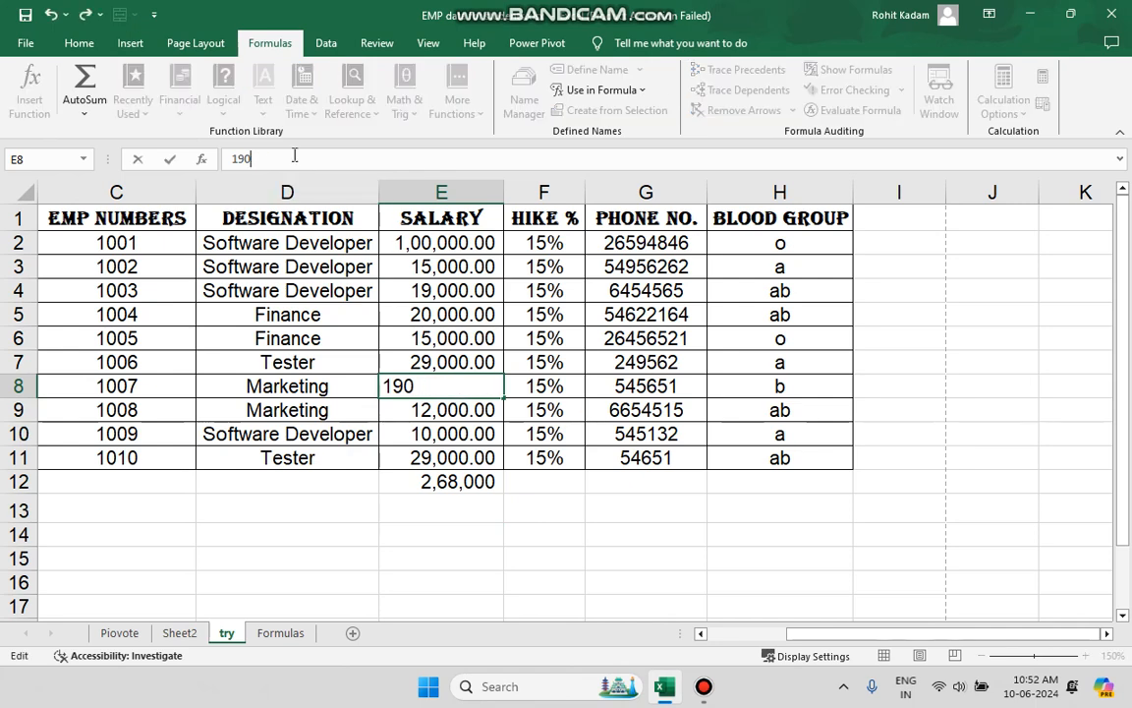
pyautogui.press('BackSpace')
pyautogui.press('BackSpace')
pyautogui.press('BackSpace')
pyautogui.write('15000')
pyautogui.moveTo(460, 501); pyautogui.dragTo(481, 594)
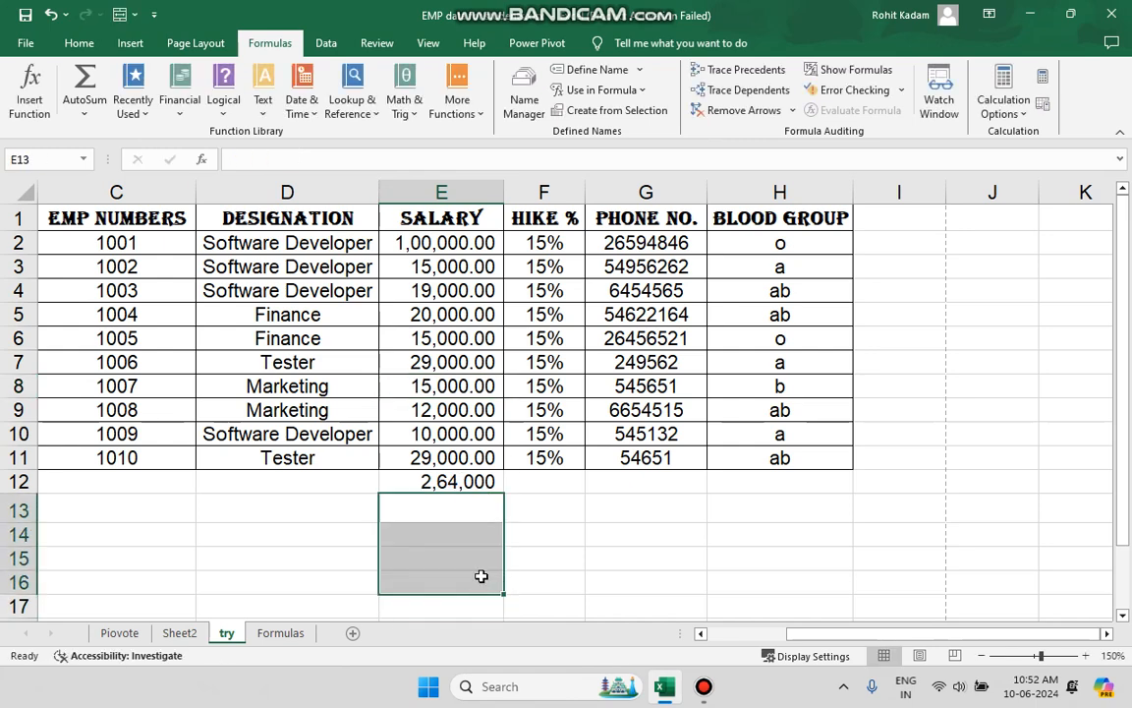
pyautogui.click(555, 534)
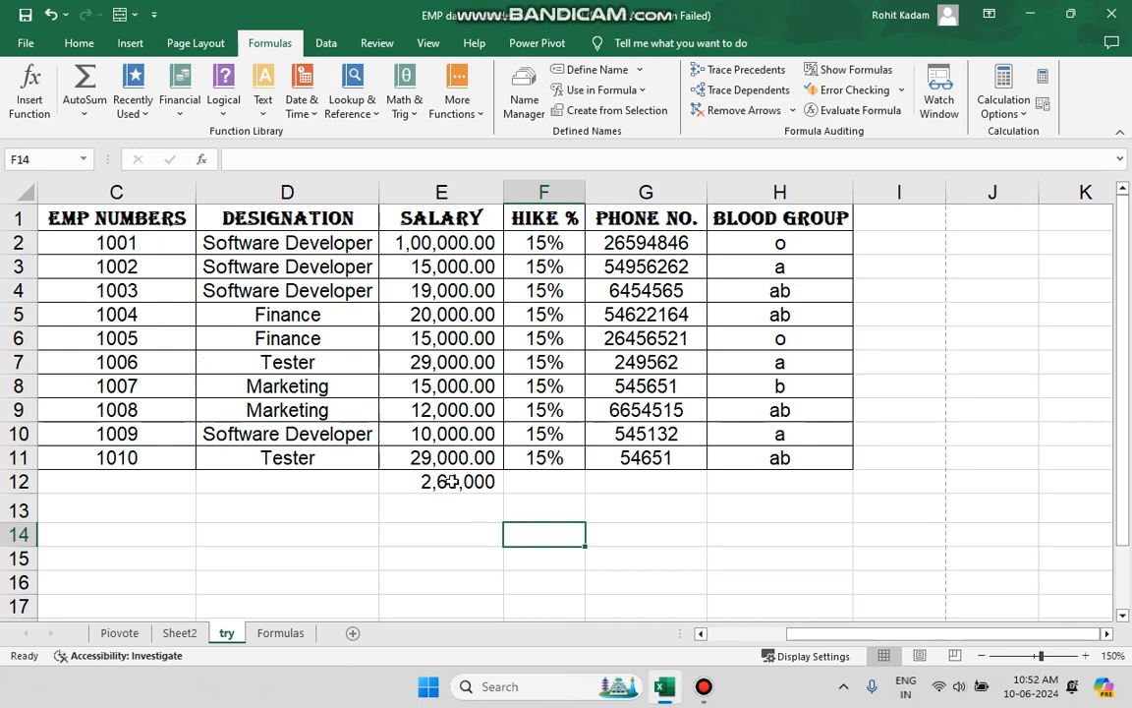
# Replace the salary sum in cell E12 with the average of E2:E11.
pyautogui.click(85, 113)
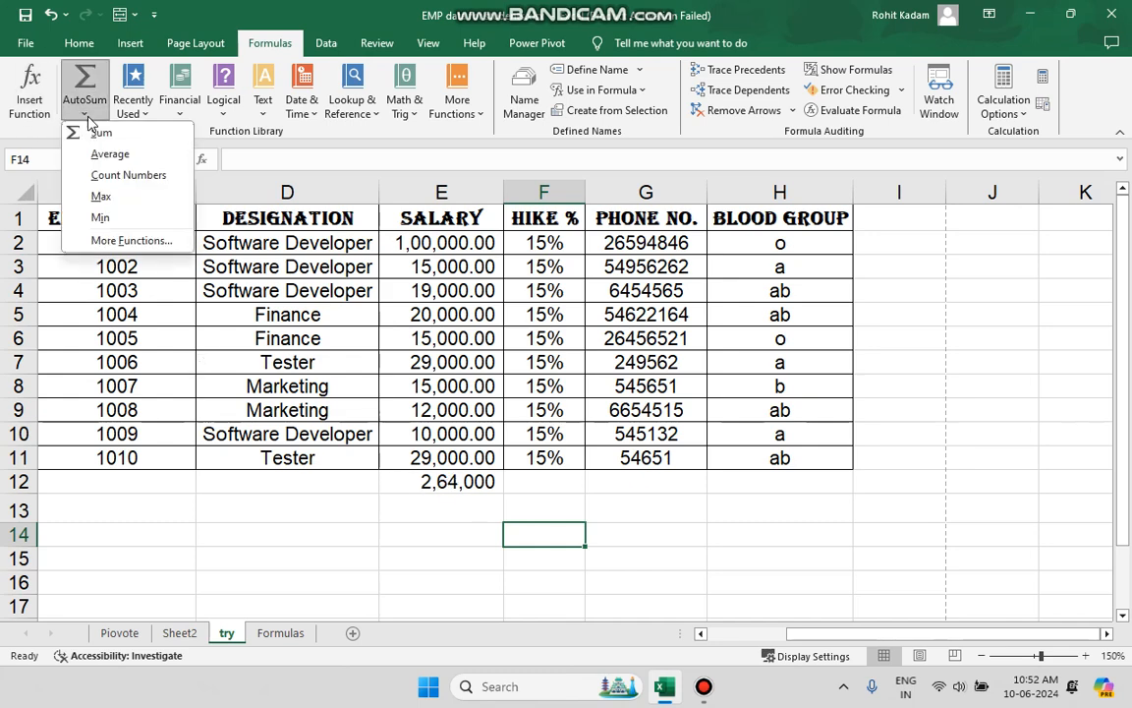
pyautogui.click(286, 492)
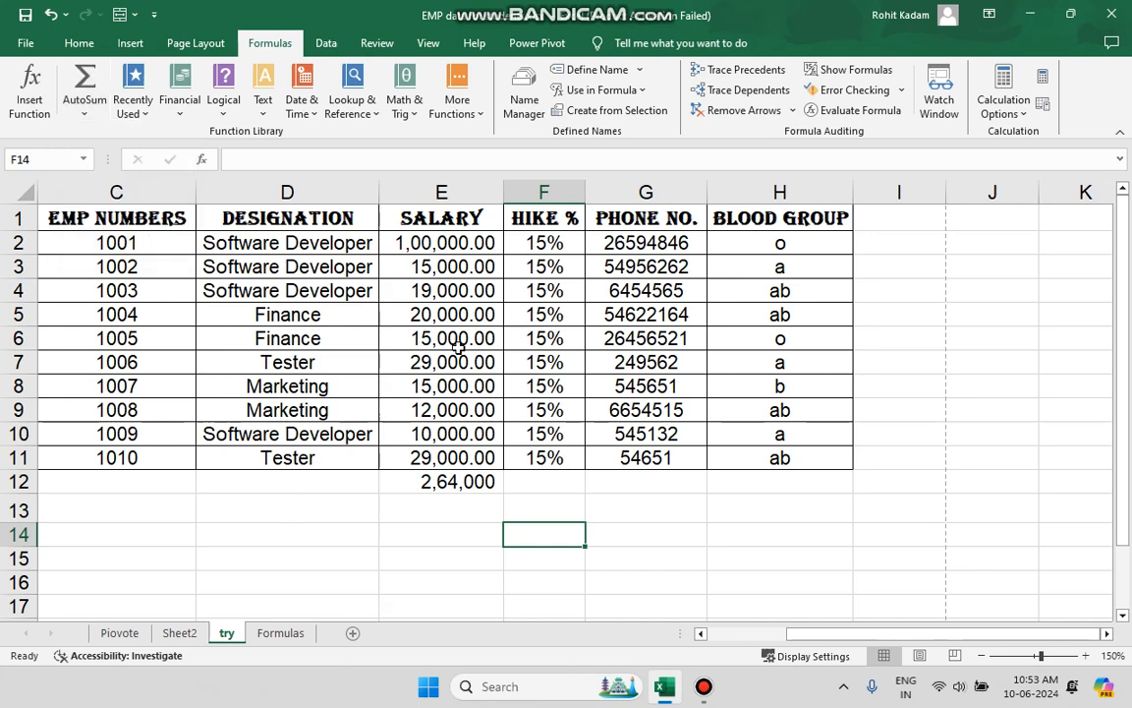
pyautogui.click(478, 505)
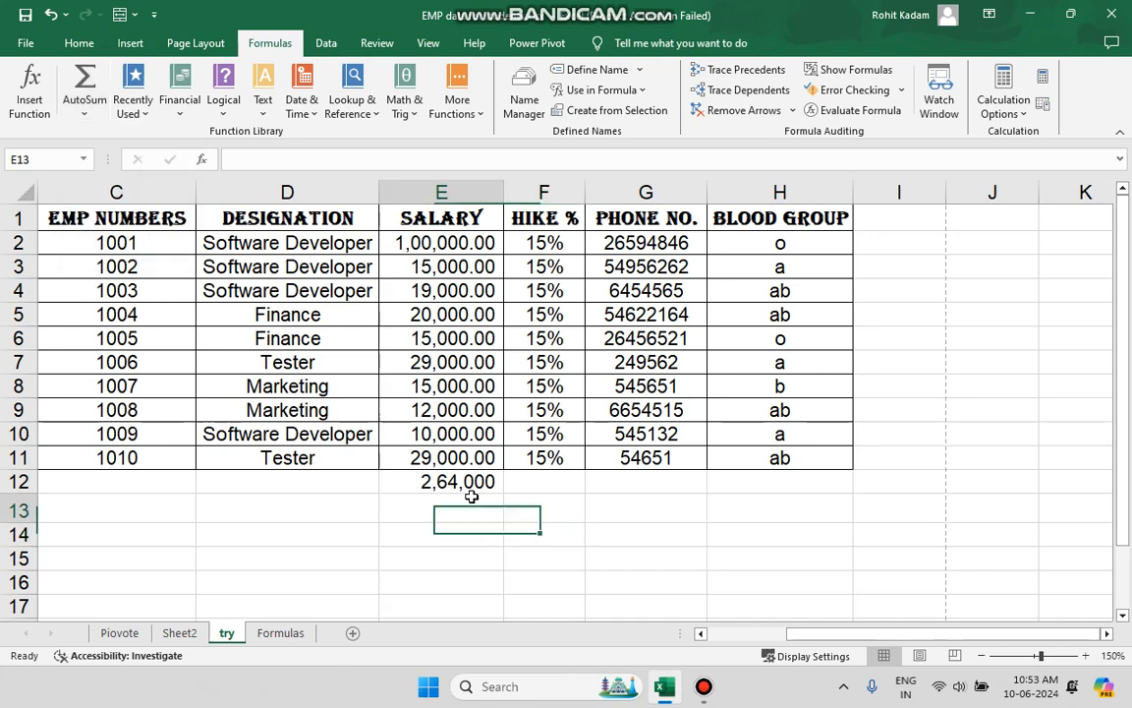
pyautogui.click(474, 482)
pyautogui.press('Delete')
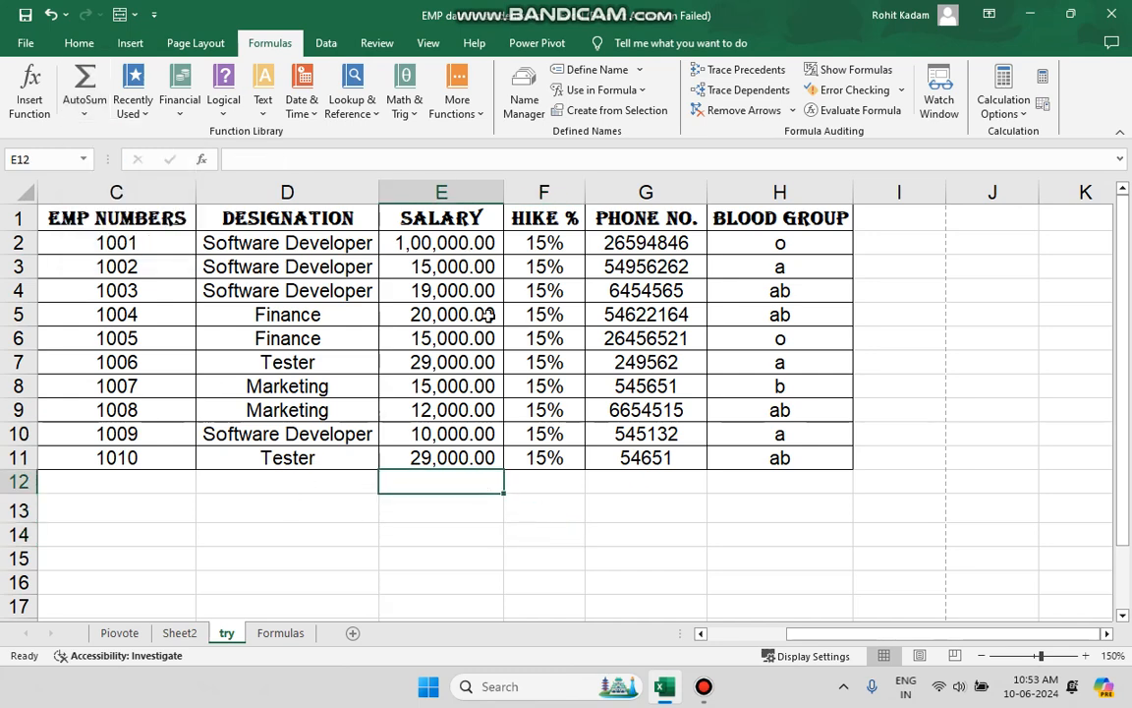
pyautogui.moveTo(479, 248); pyautogui.dragTo(469, 460)
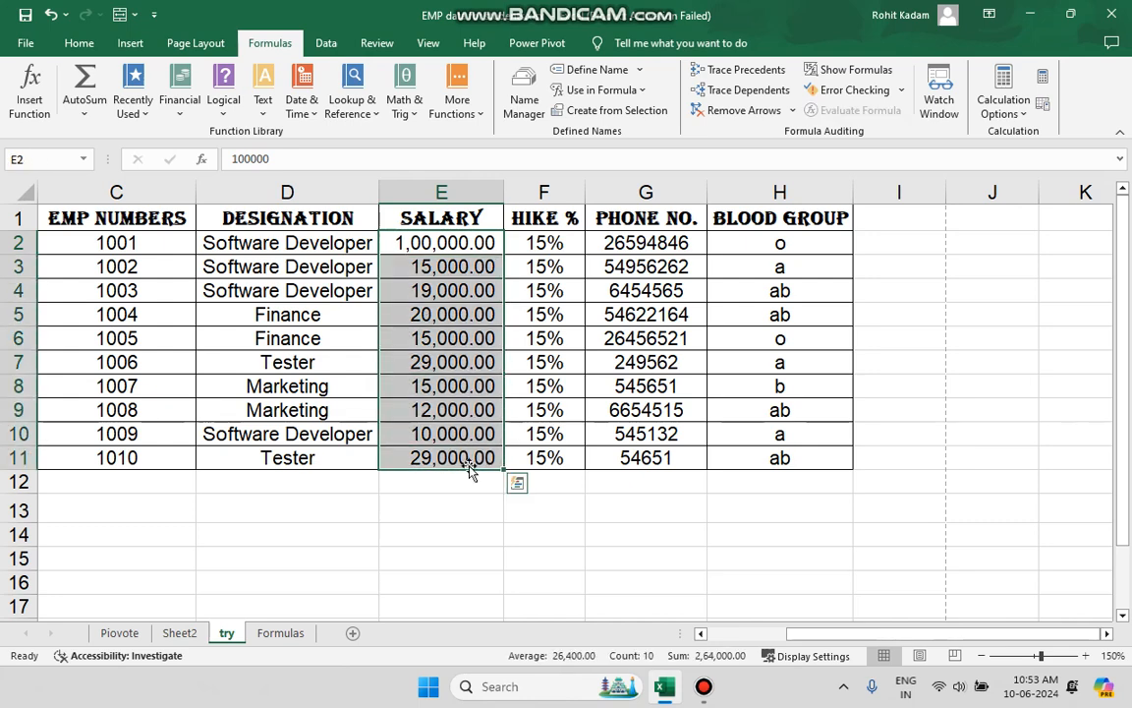
pyautogui.click(85, 112)
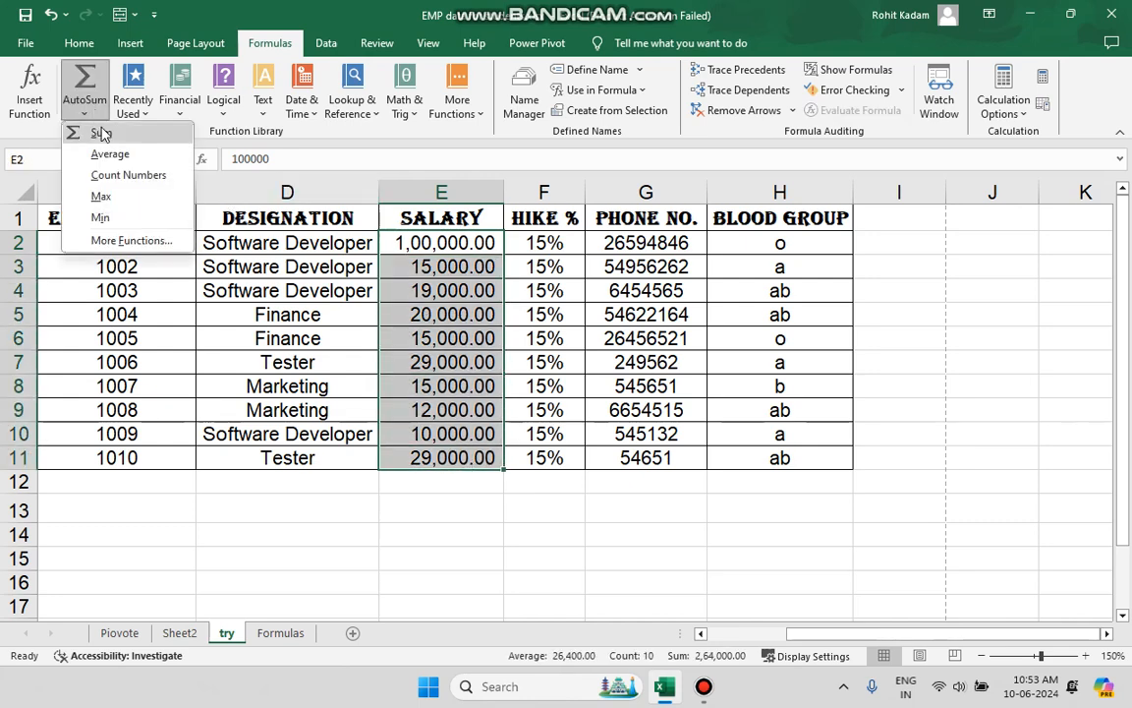
pyautogui.click(110, 154)
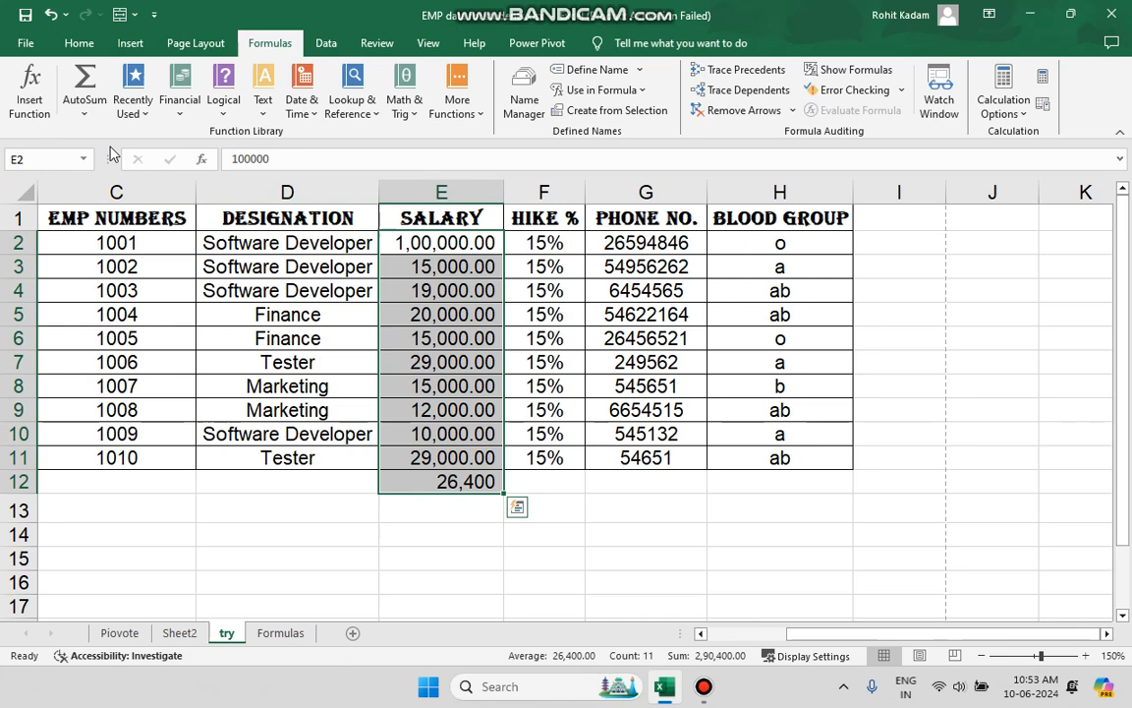
pyautogui.click(461, 475)
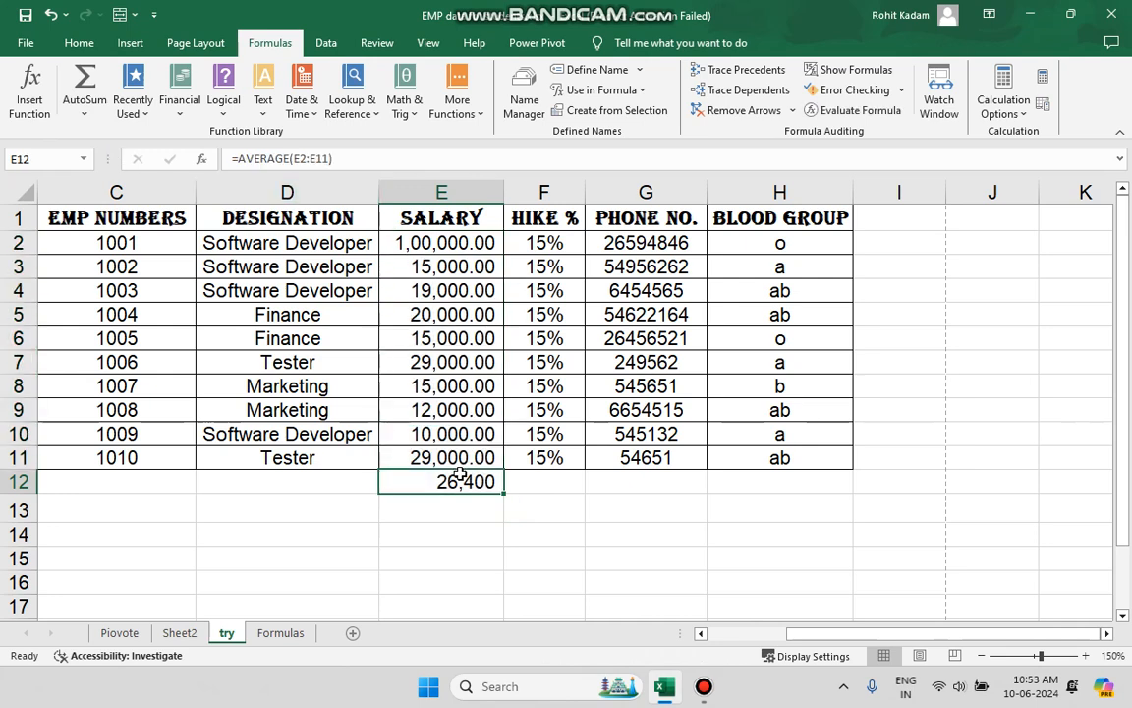
# Clear the average from cell E12 and count the numbers in the salary range E2:E11 there.
pyautogui.press('Delete')
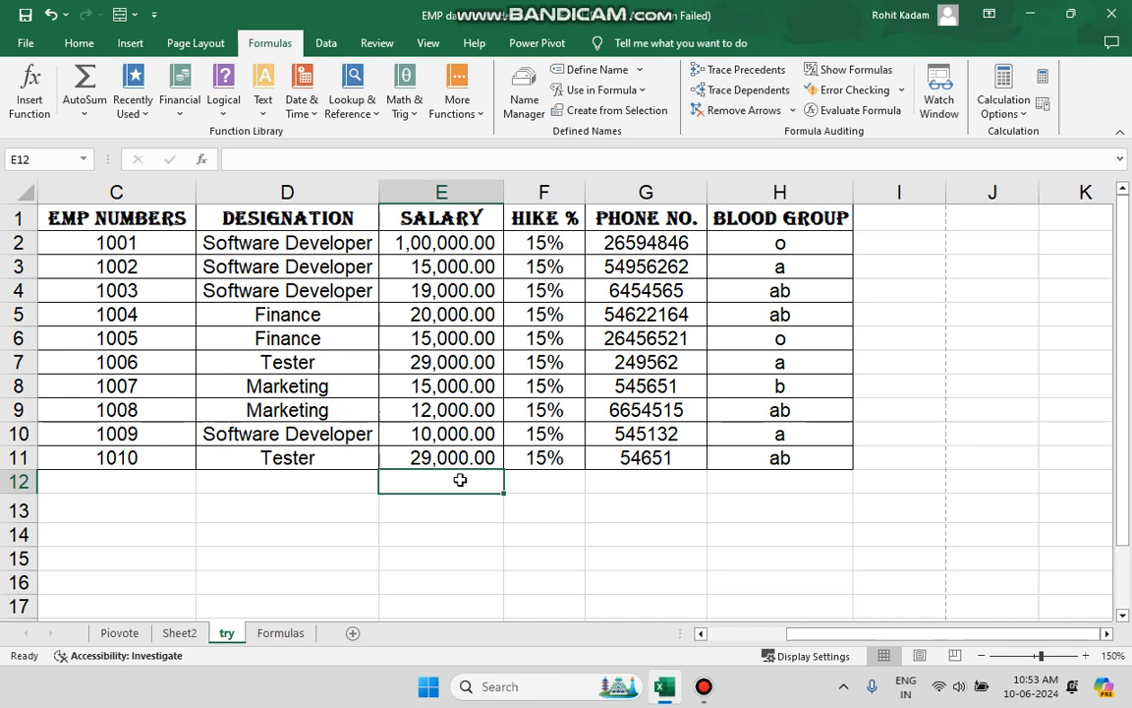
pyautogui.moveTo(418, 243); pyautogui.dragTo(470, 455)
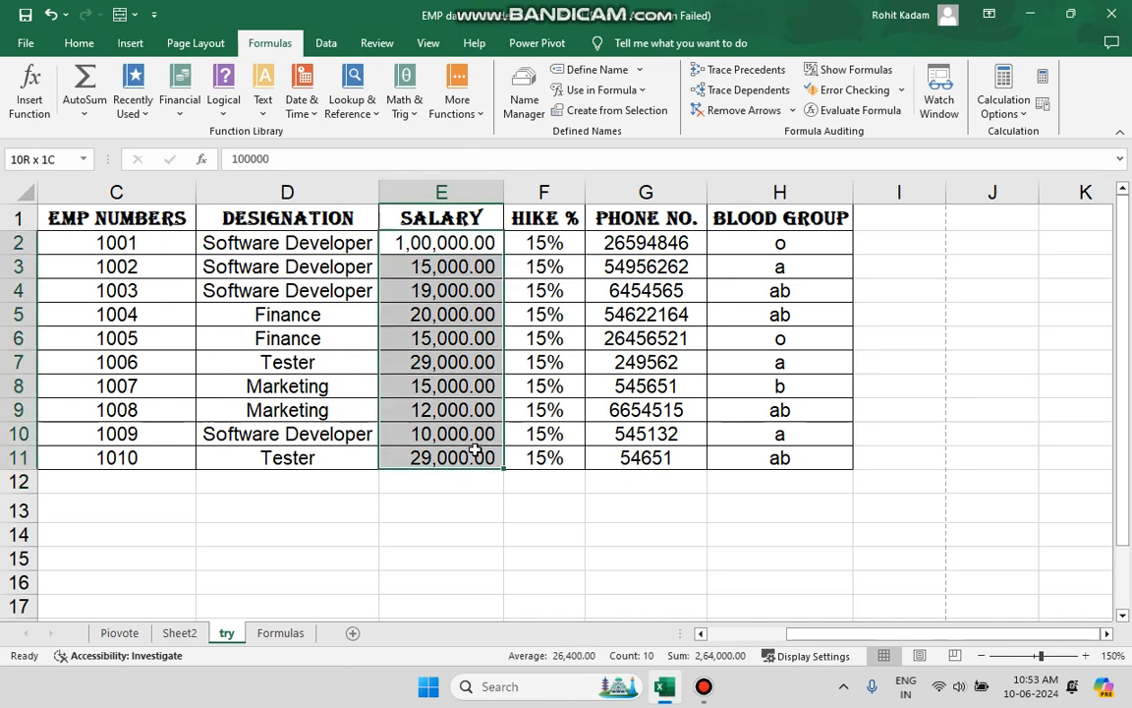
pyautogui.click(90, 115)
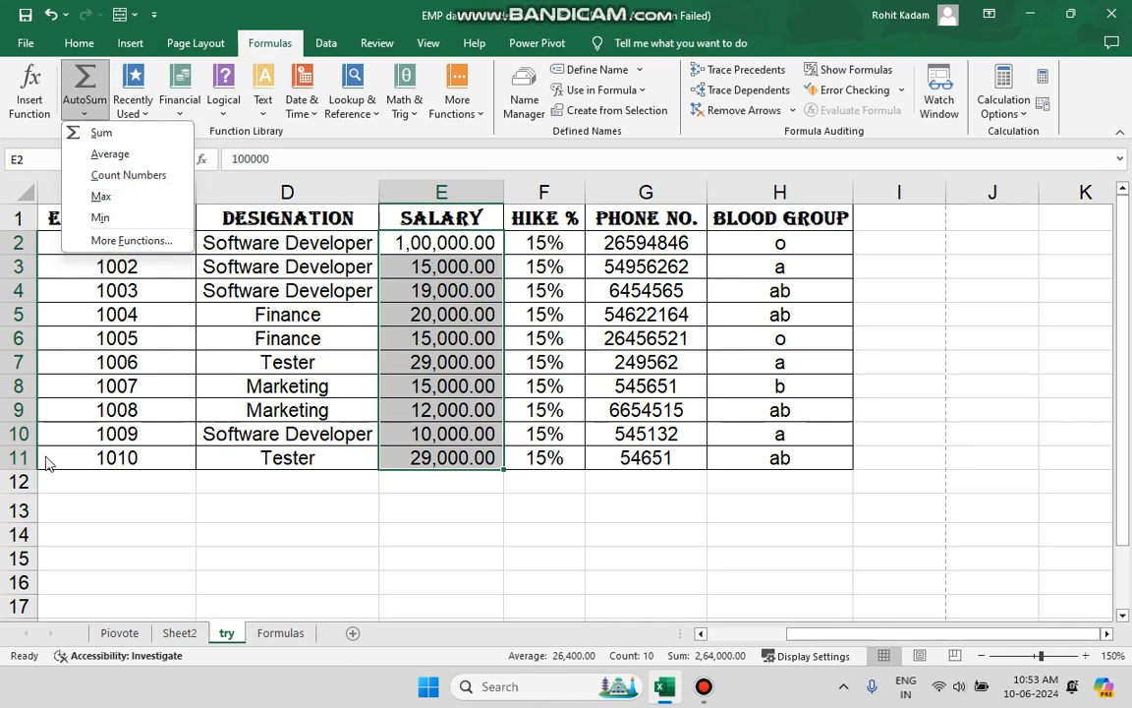
pyautogui.click(126, 175)
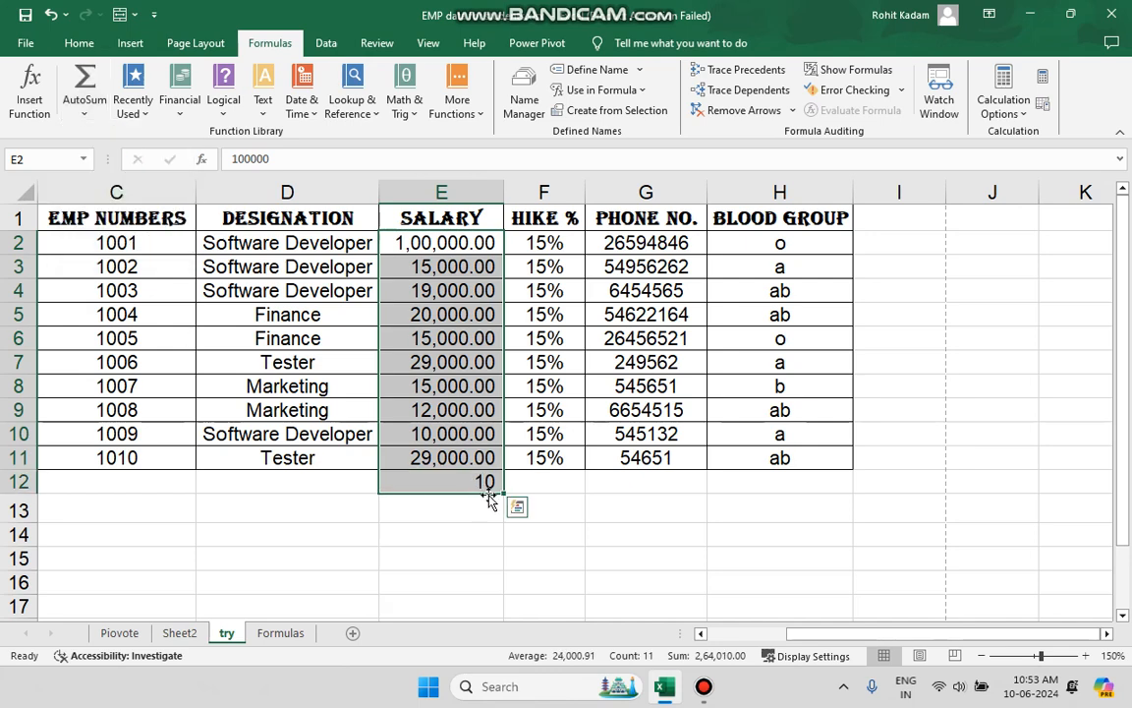
pyautogui.click(486, 528)
pyautogui.click(464, 458)
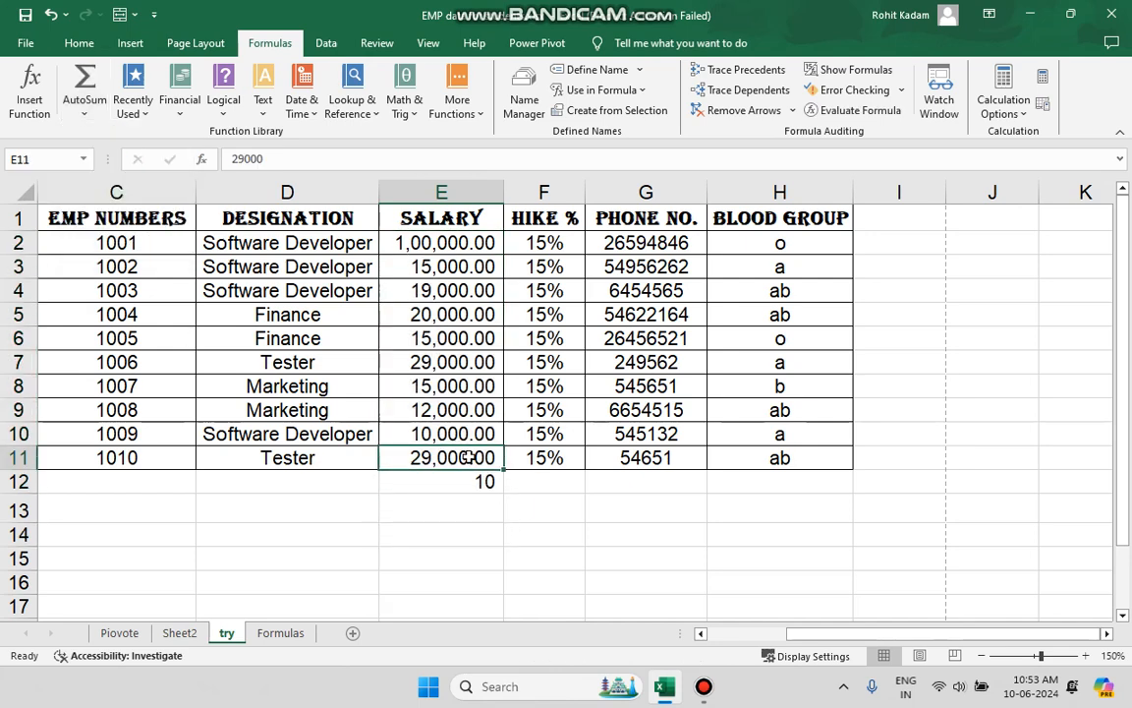
# Clear the salary in cell E11 to test the count formula, and undo that deletion.
pyautogui.press('Delete')
pyautogui.click(531, 526)
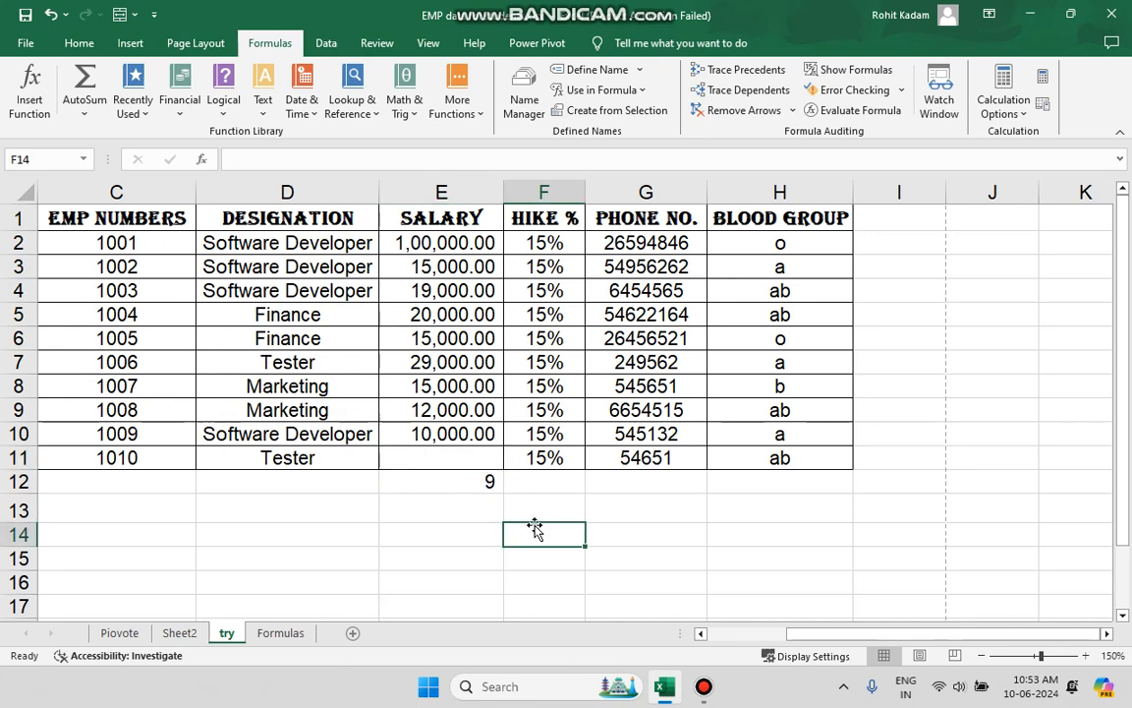
pyautogui.hotkey('ctrl', 'z')
pyautogui.hotkey('ctrl', 'z')
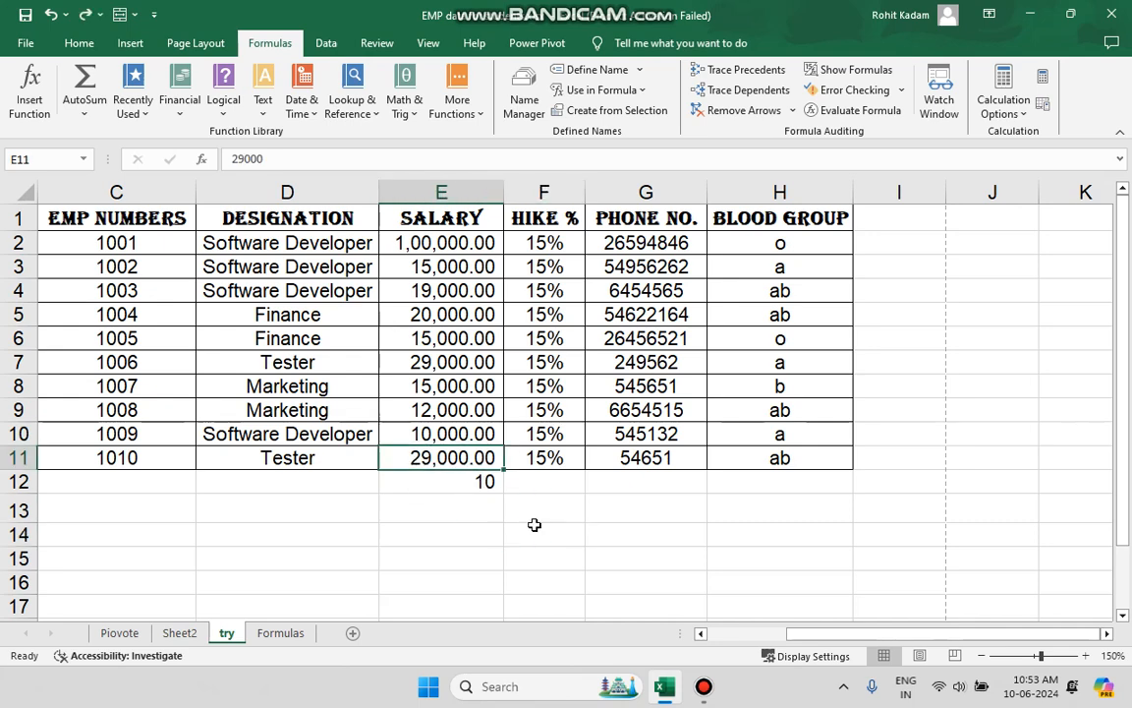
# Undo the salary count in cell E12, put the maximum of E2:E11 there with AutoSum, and check it against row 2.
pyautogui.click(85, 113)
pyautogui.click(122, 205)
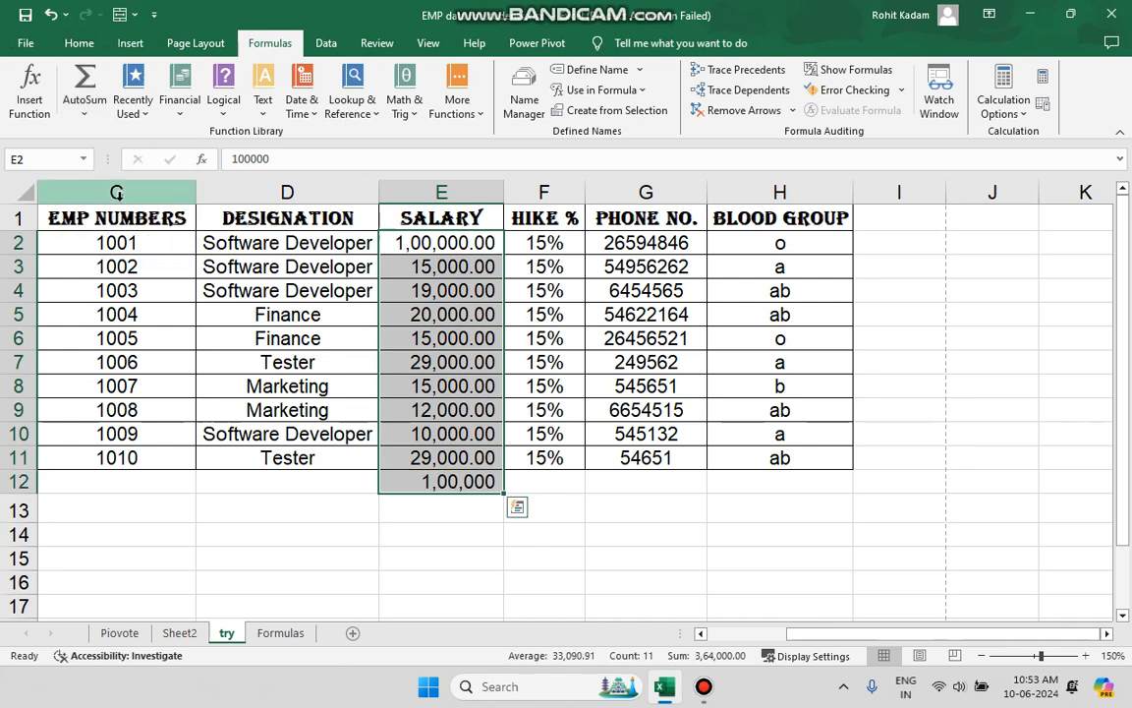
pyautogui.click(430, 479)
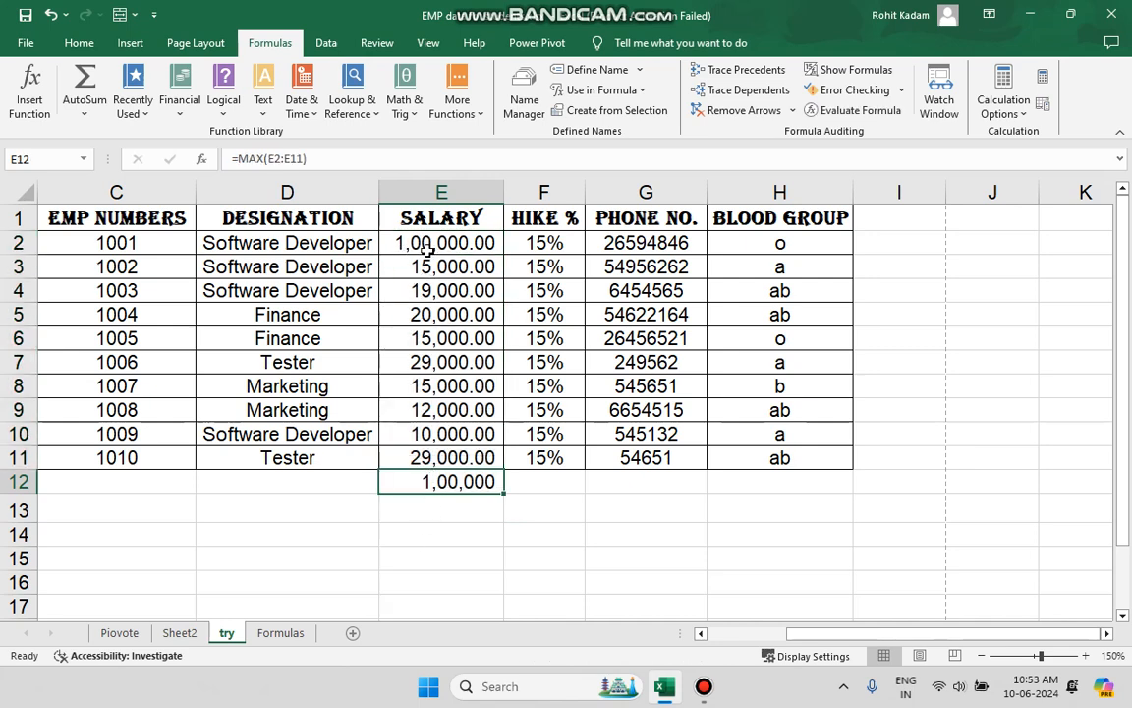
pyautogui.click(17, 242)
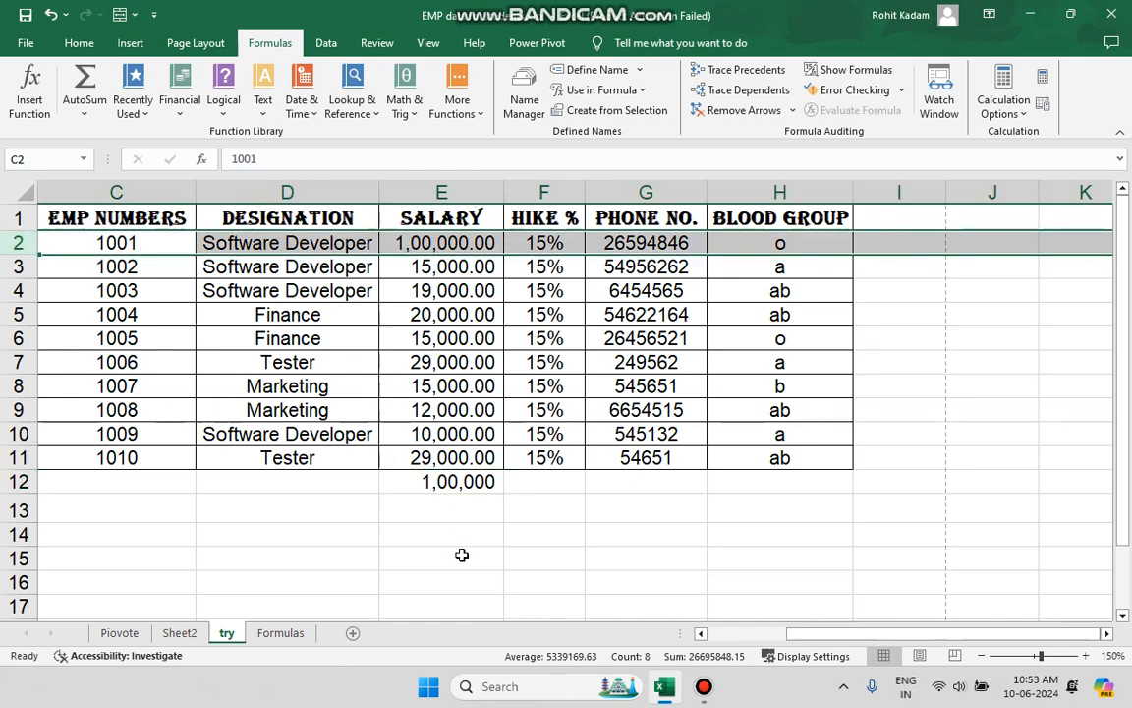
pyautogui.click(471, 496)
pyautogui.click(473, 483)
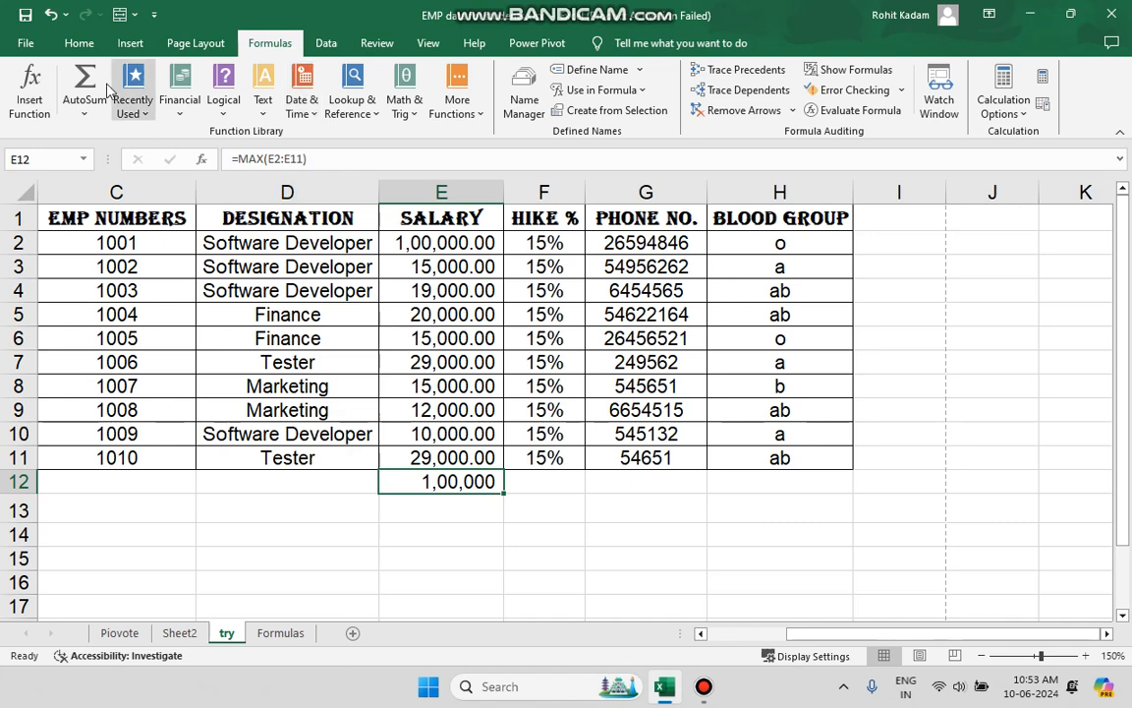
# Undo the salary maximum in E12 and insert the minimum of E2:E11 there with AutoSum, checking it against row 10.
pyautogui.hotkey('ctrl', 'z')
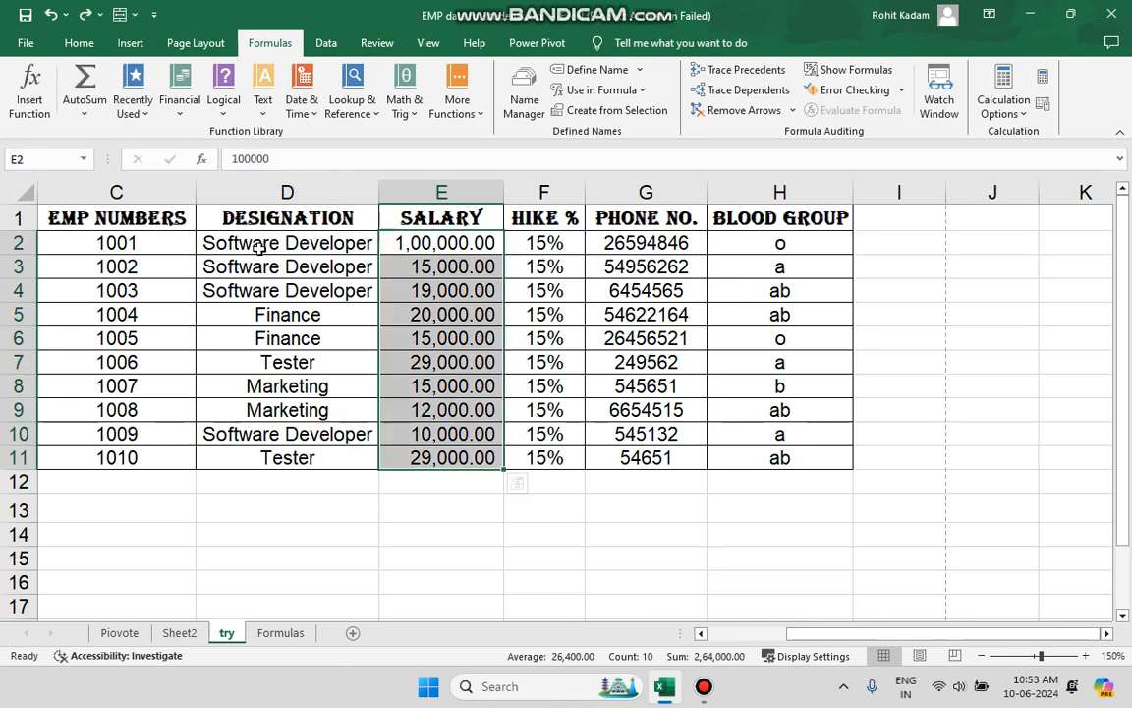
pyautogui.click(71, 110)
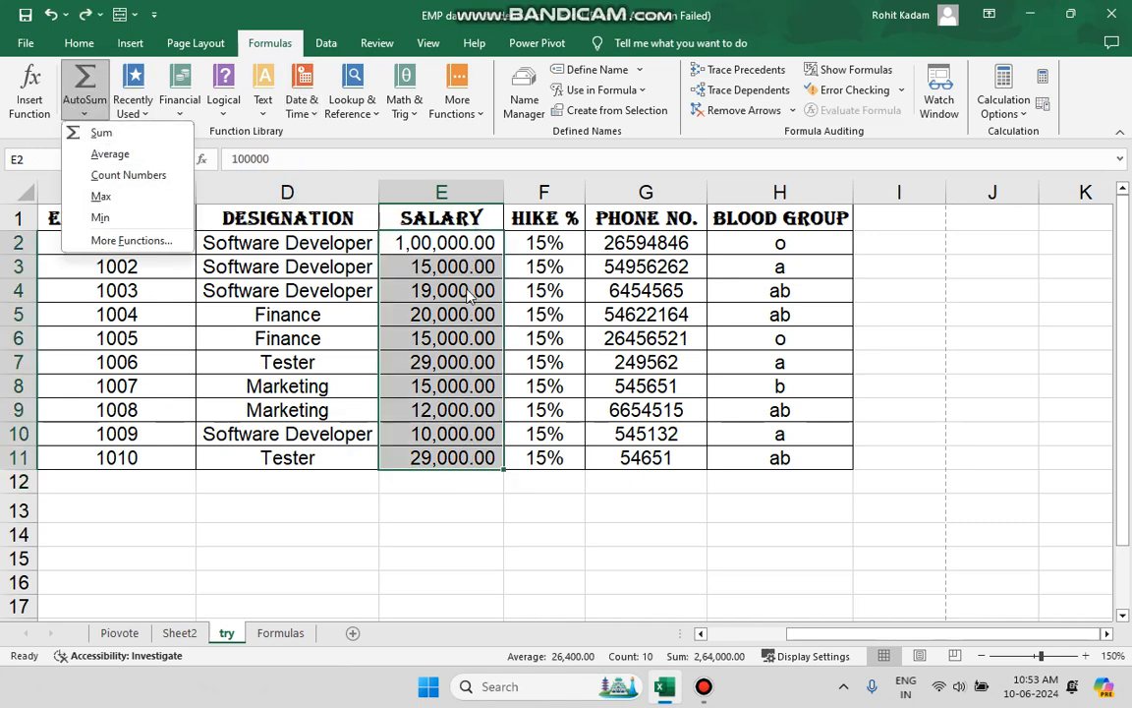
pyautogui.click(148, 217)
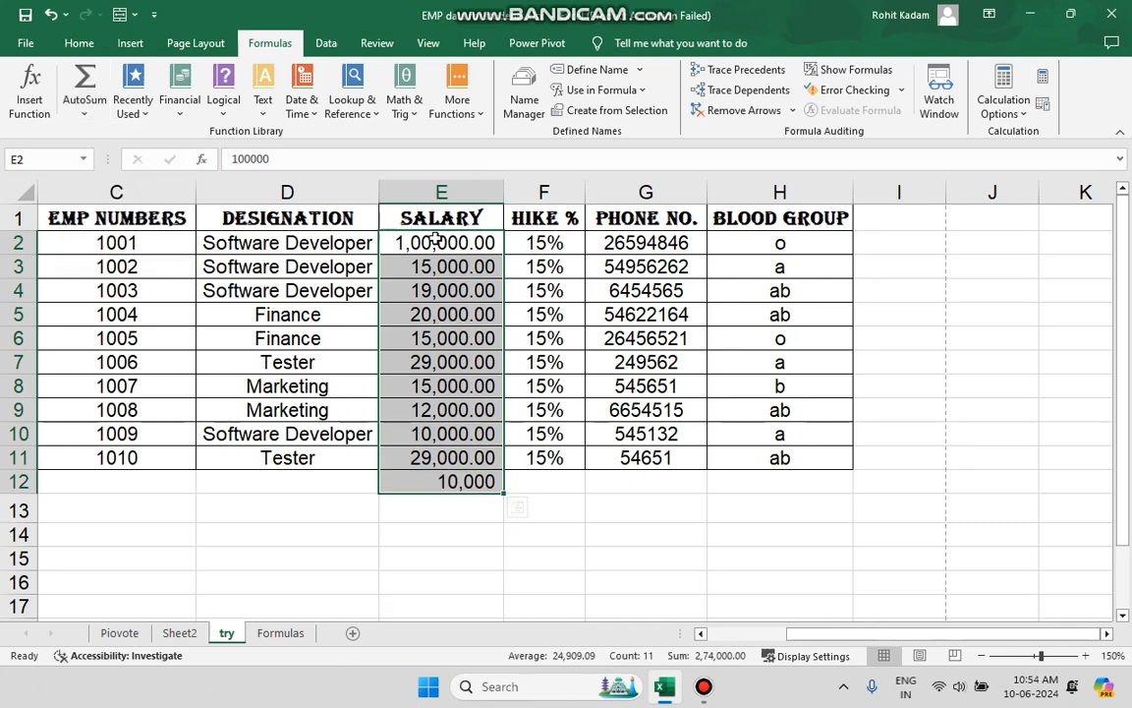
pyautogui.click(12, 433)
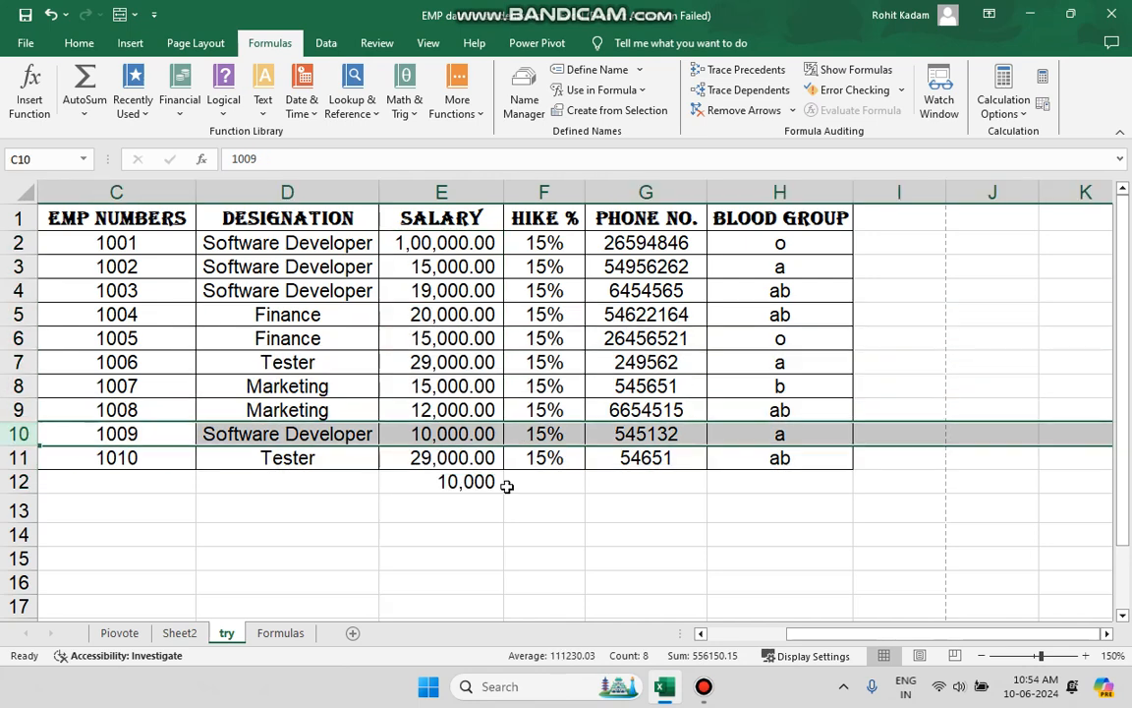
# Look through the AutoSum options and the list of recently used functions.
pyautogui.click(87, 112)
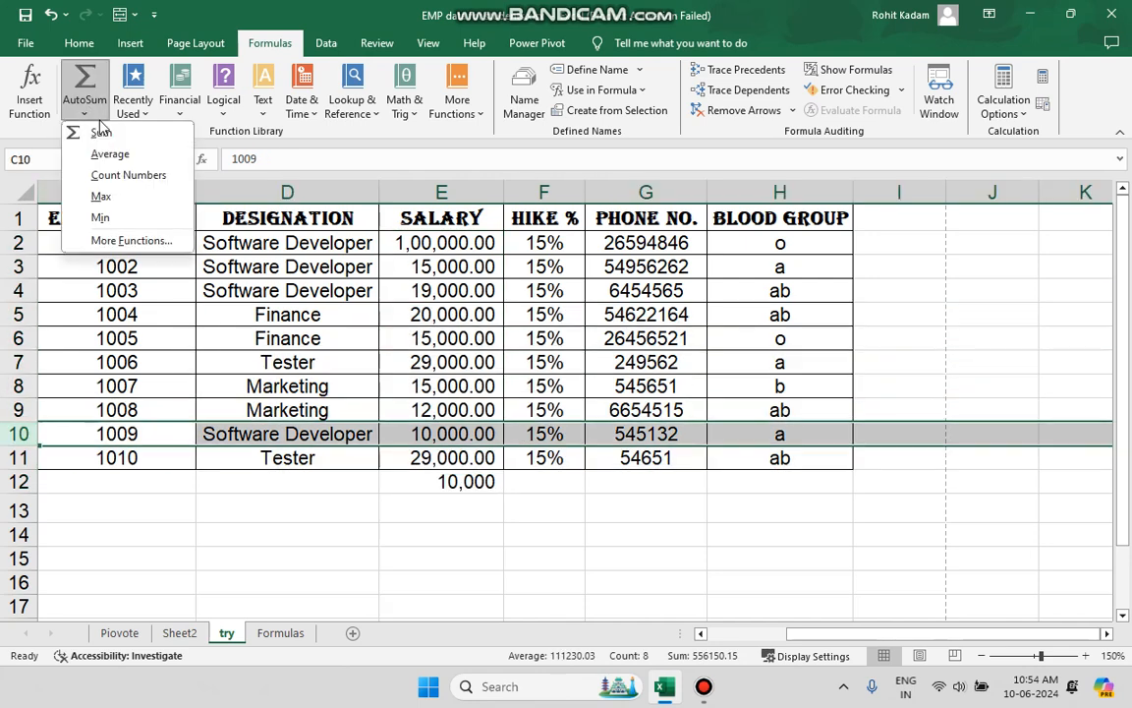
pyautogui.click(100, 116)
pyautogui.click(129, 111)
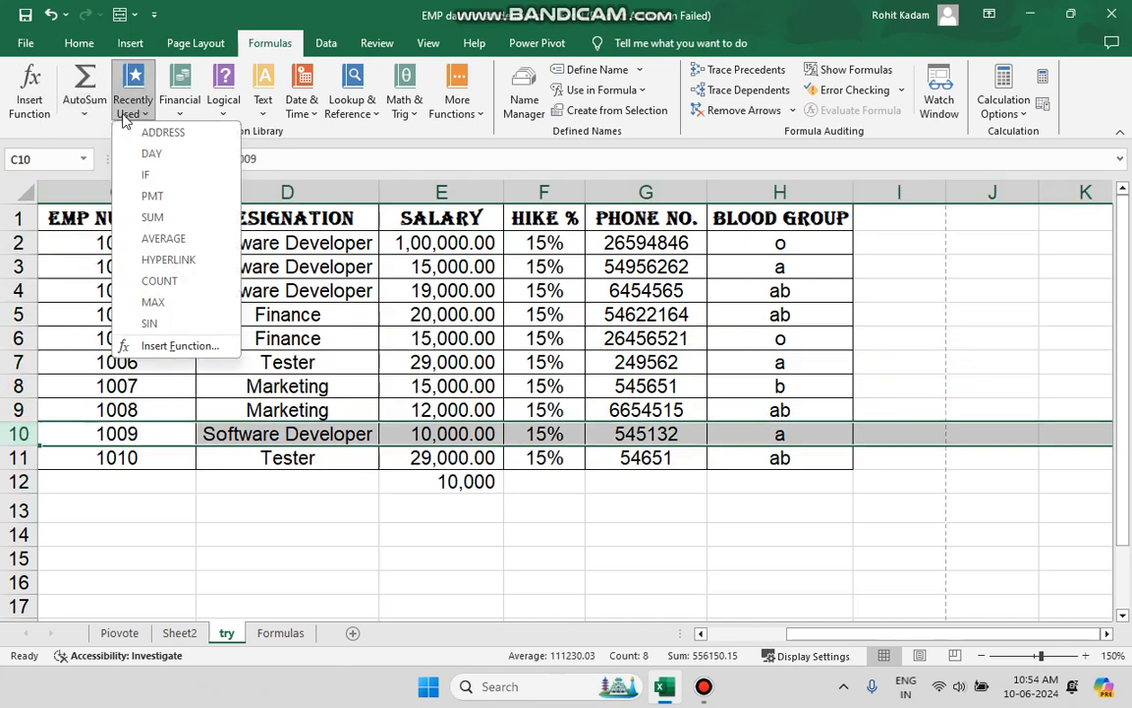
pyautogui.click(424, 142)
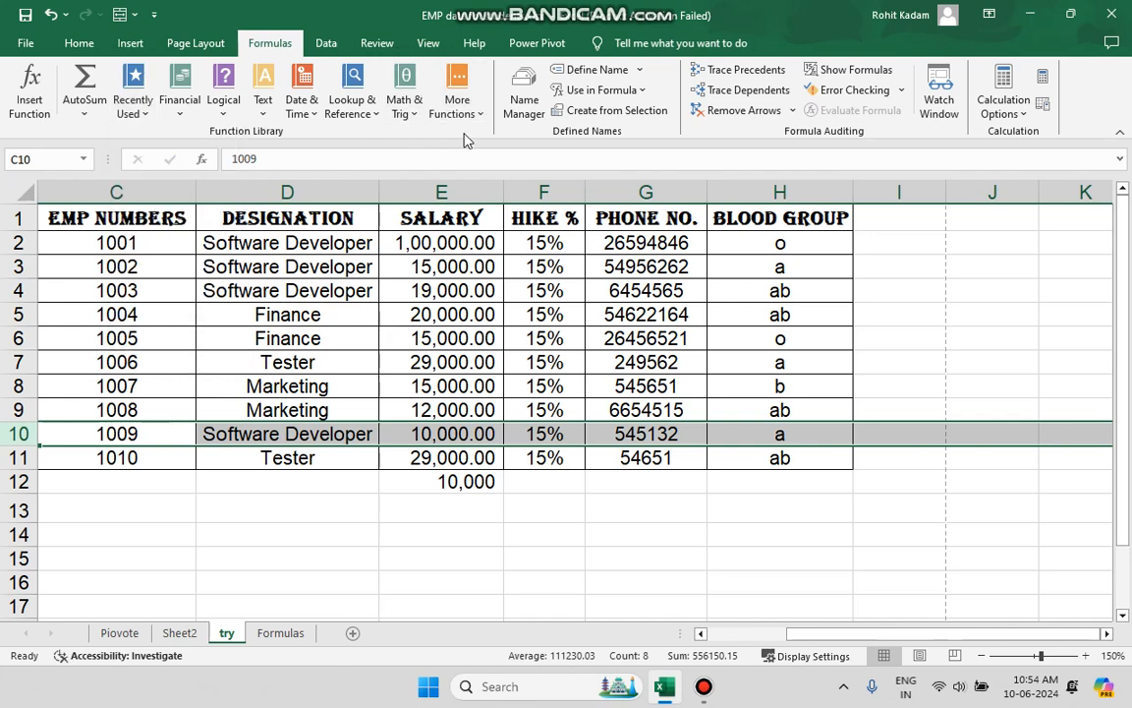
pyautogui.click(132, 110)
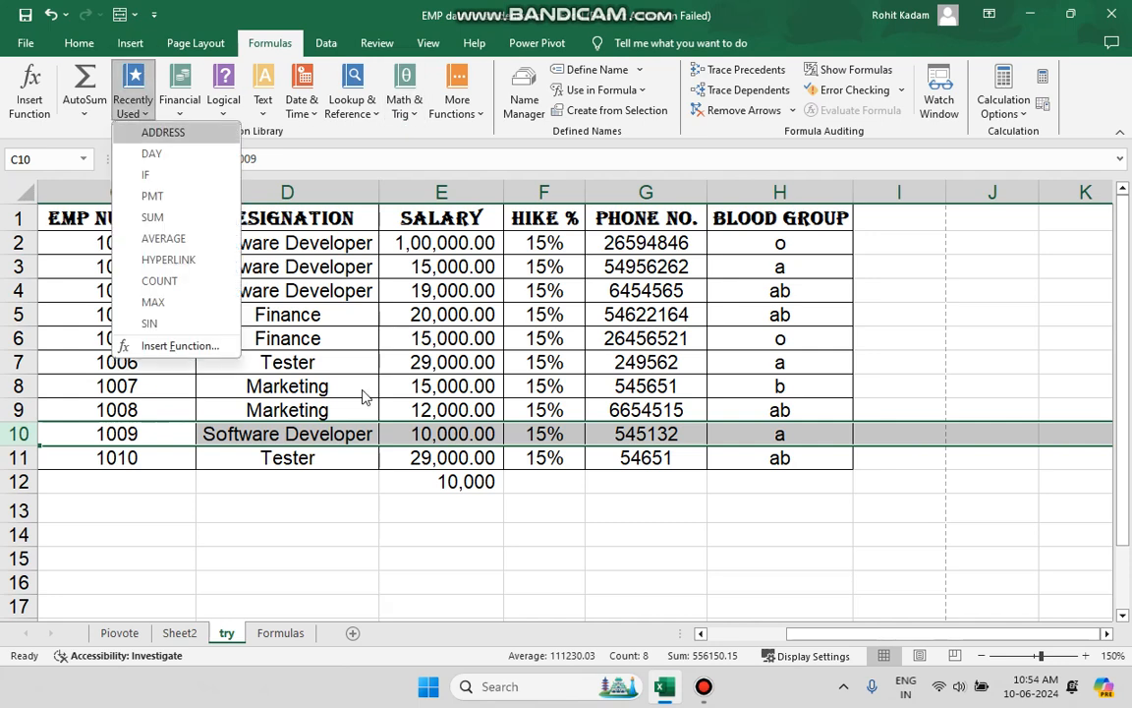
# Clear the salary minimum from cell E12.
pyautogui.click(429, 524)
pyautogui.click(450, 481)
pyautogui.press('Delete')
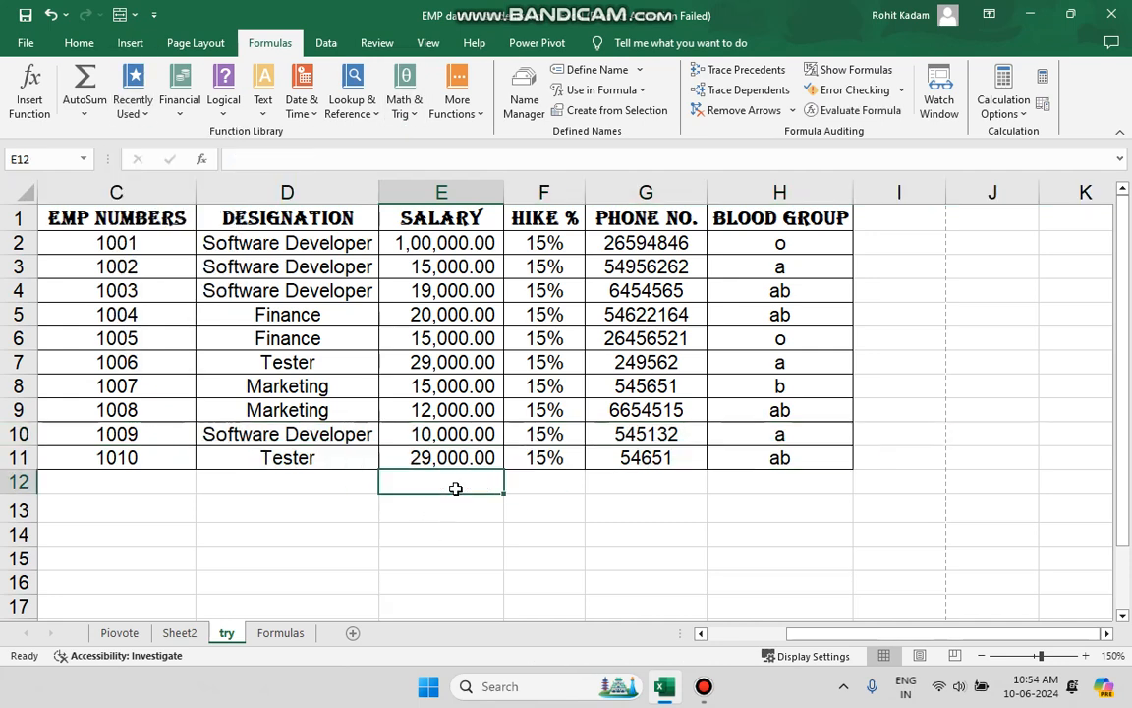
# Glance at the Financial functions and add a blank worksheet after the try sheet.
pyautogui.click(162, 93)
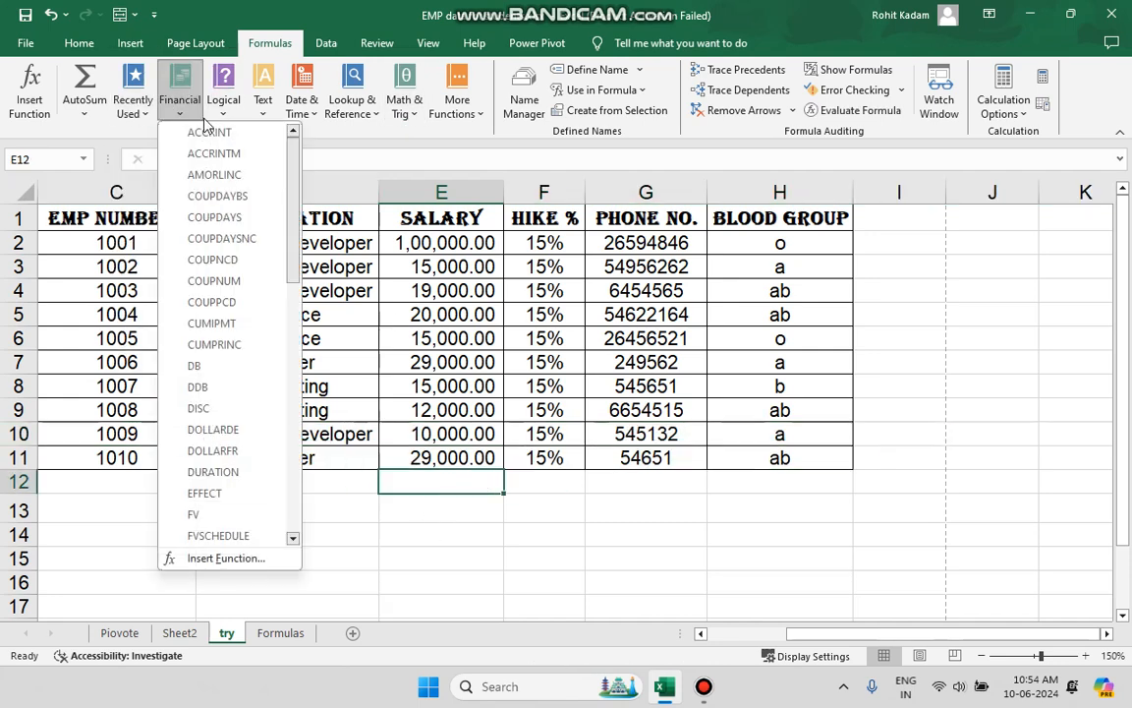
pyautogui.click(526, 516)
pyautogui.scroll(-1, 526, 516)
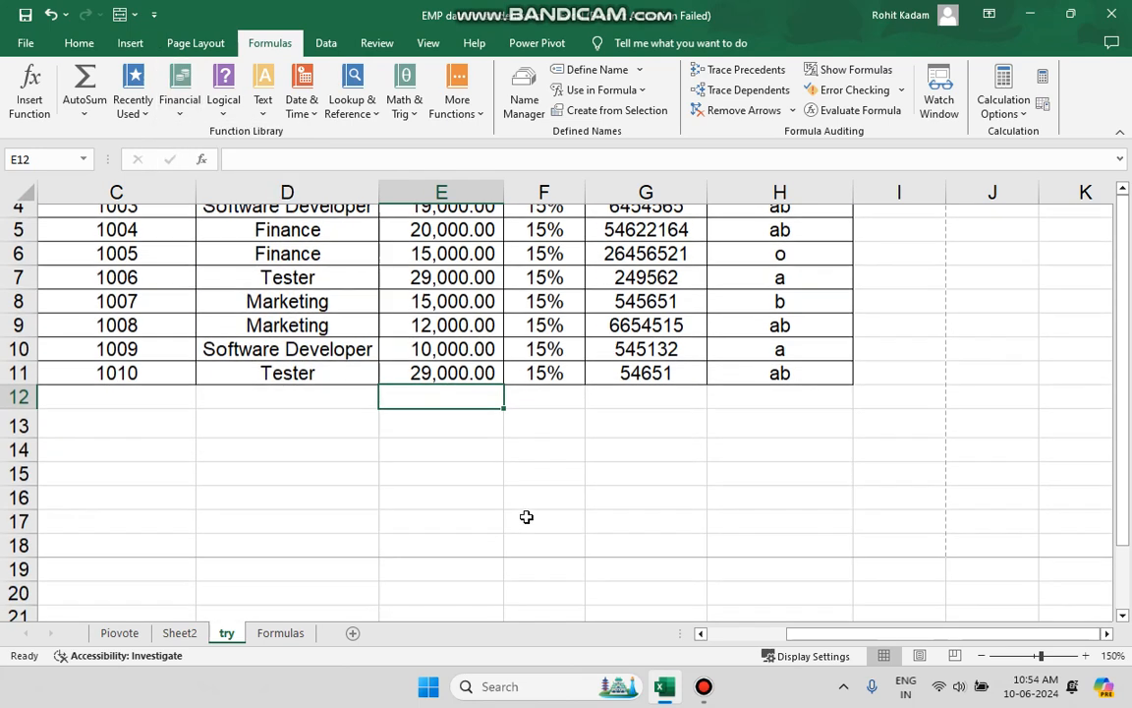
pyautogui.click(352, 633)
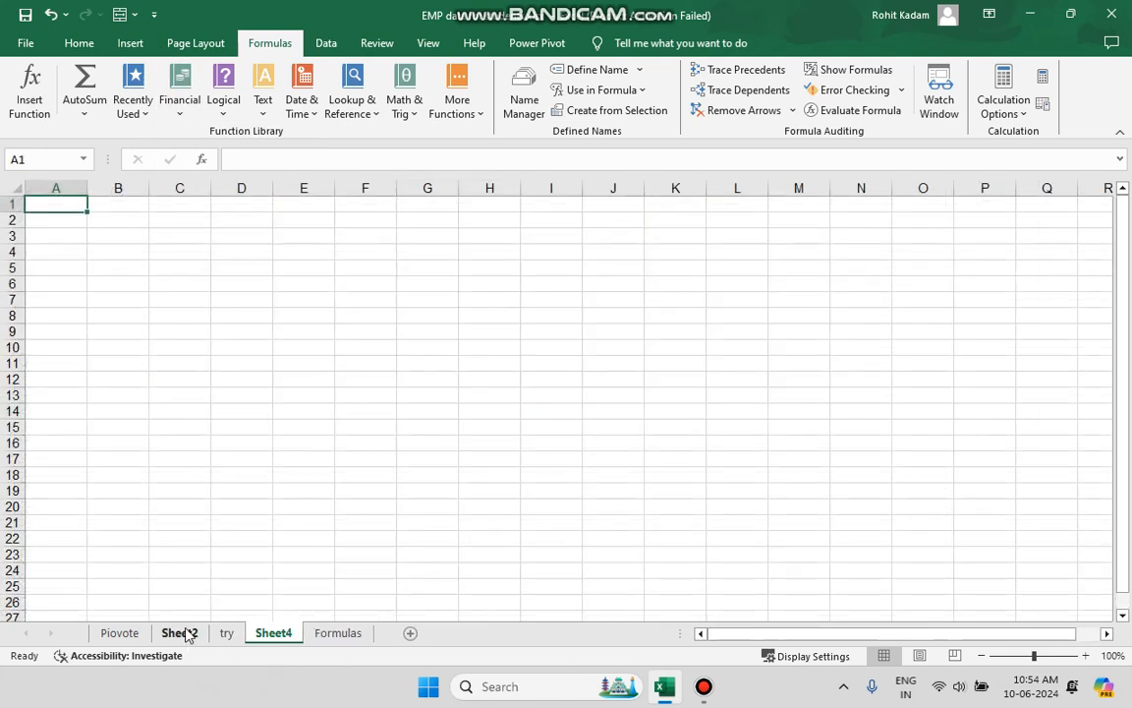
# Look through the try, Sheet2, Piovote and Formulas sheets for the financial example data.
pyautogui.click(225, 633)
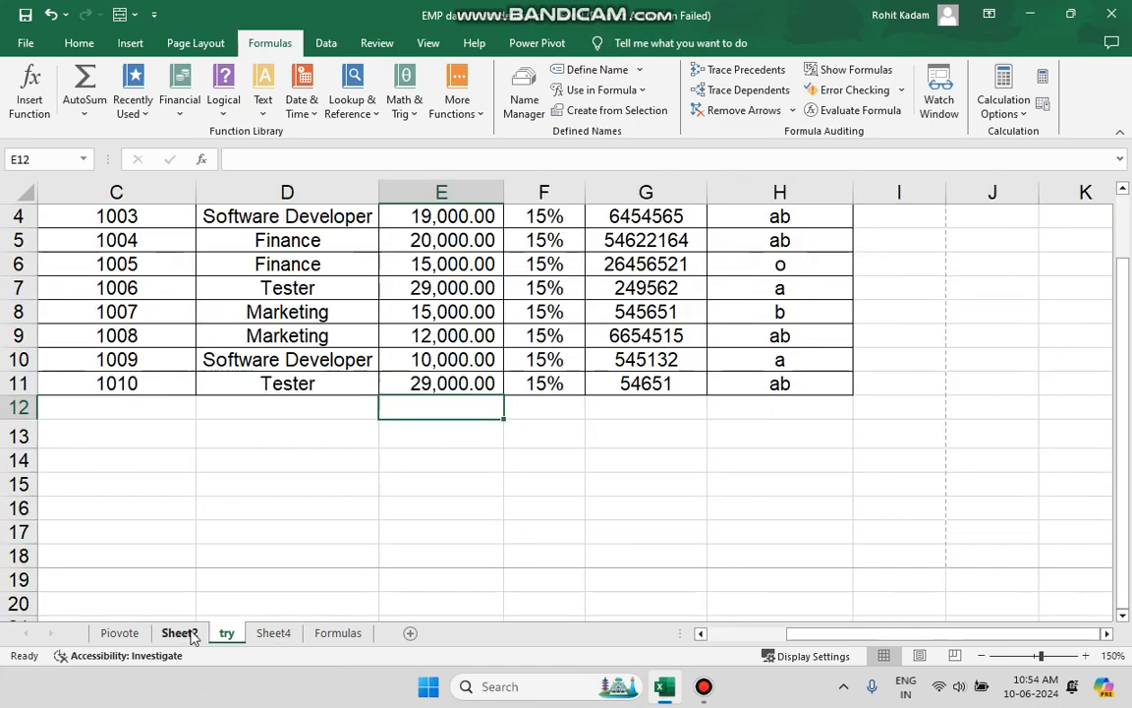
pyautogui.click(189, 635)
pyautogui.click(119, 633)
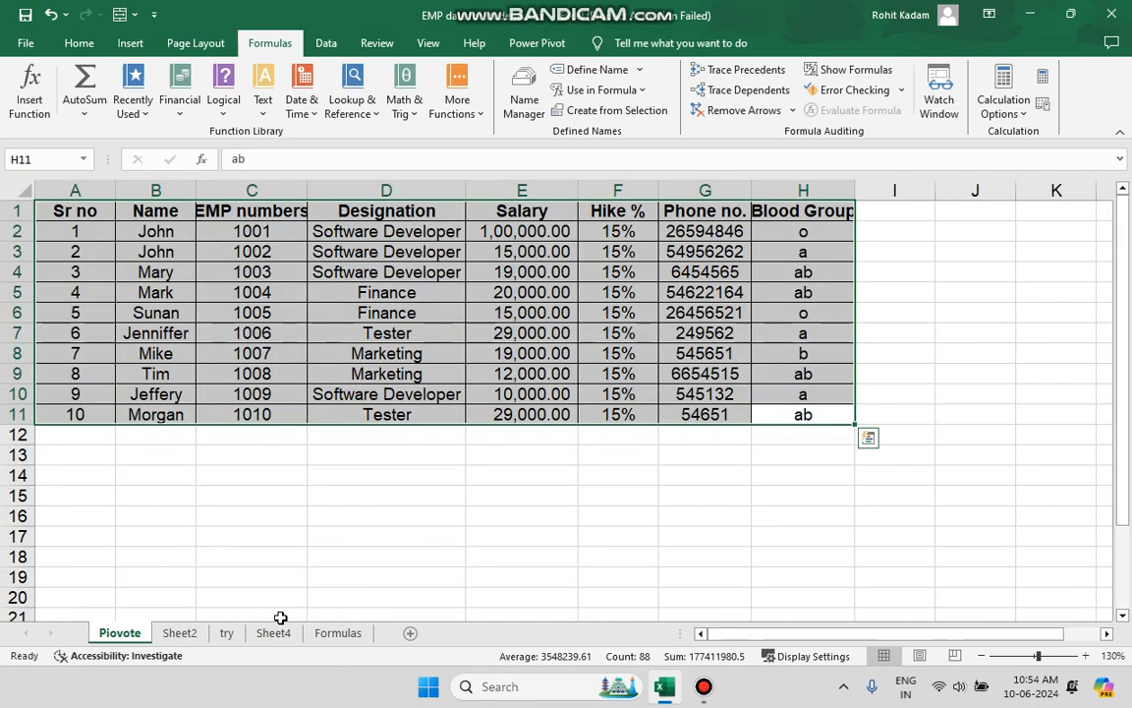
pyautogui.click(318, 633)
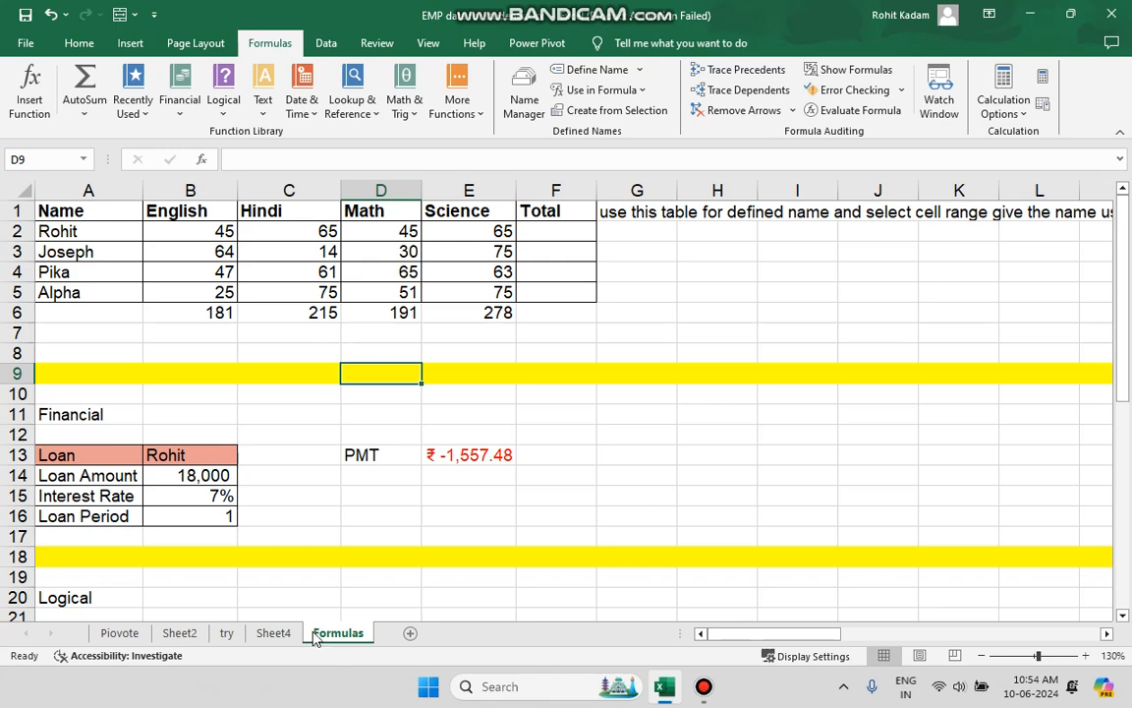
pyautogui.click(284, 634)
pyautogui.click(316, 635)
pyautogui.scroll(-1, 204, 439)
pyautogui.scroll(1, 205, 442)
# Copy the loan table A13:B16 from the Formulas sheet and paste it at cell A1 of Sheet4.
pyautogui.moveTo(89, 455); pyautogui.dragTo(199, 526)
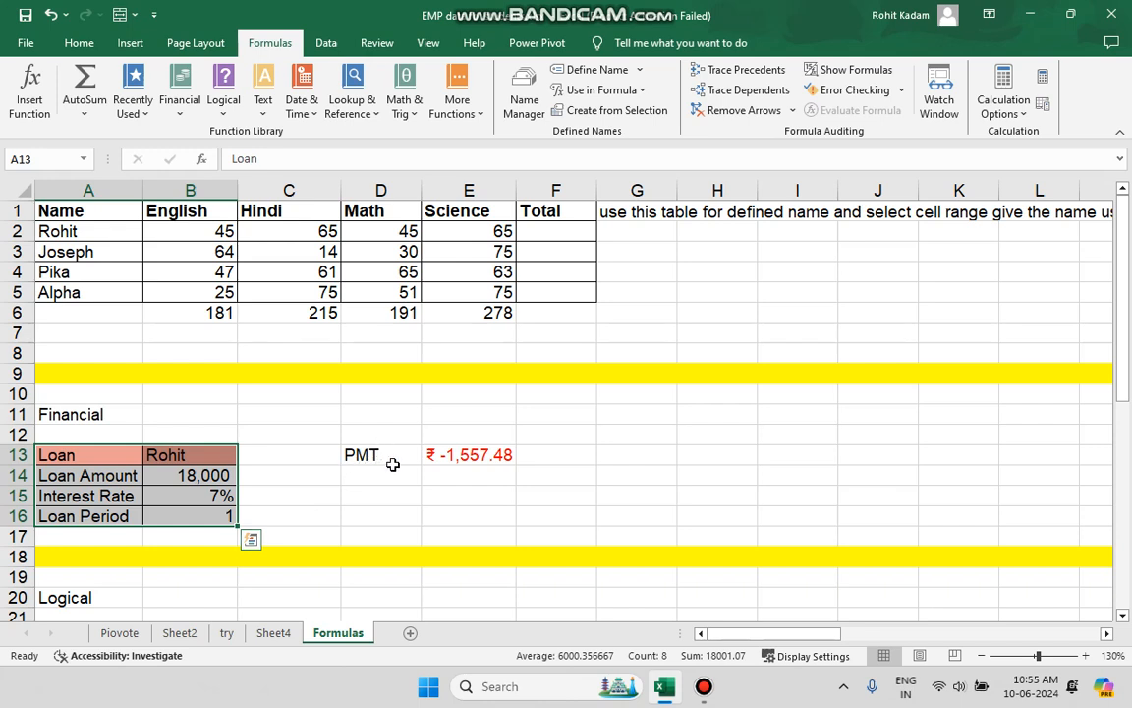
pyautogui.rightClick(160, 510)
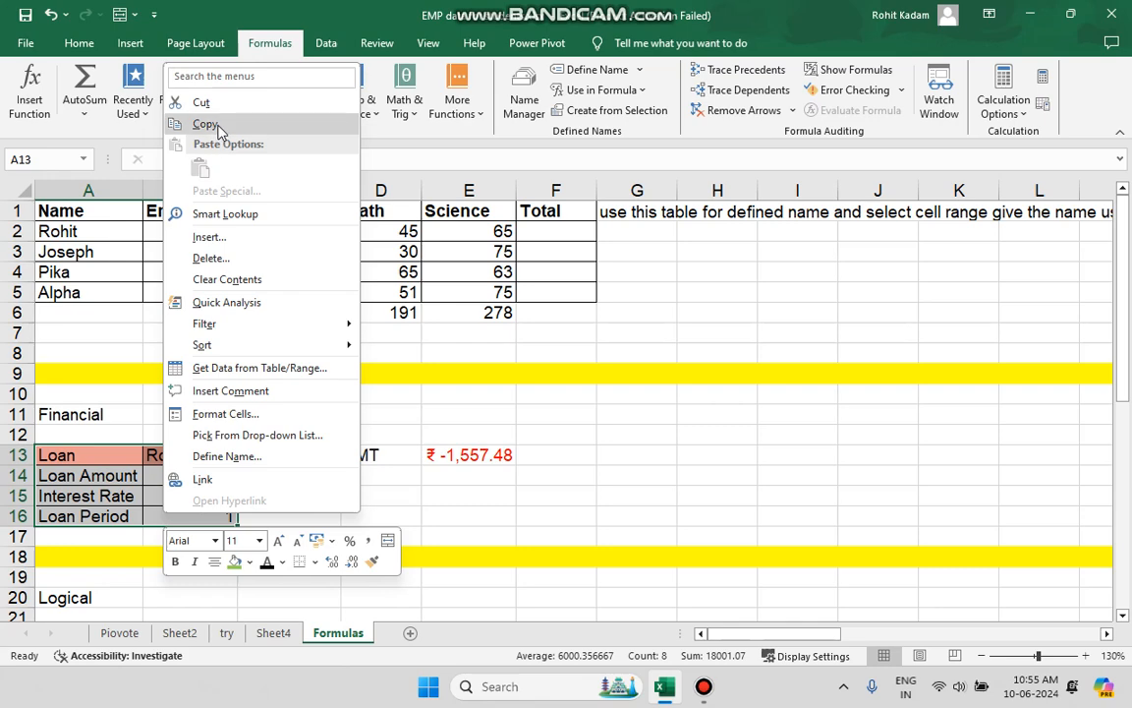
pyautogui.click(187, 123)
pyautogui.click(273, 633)
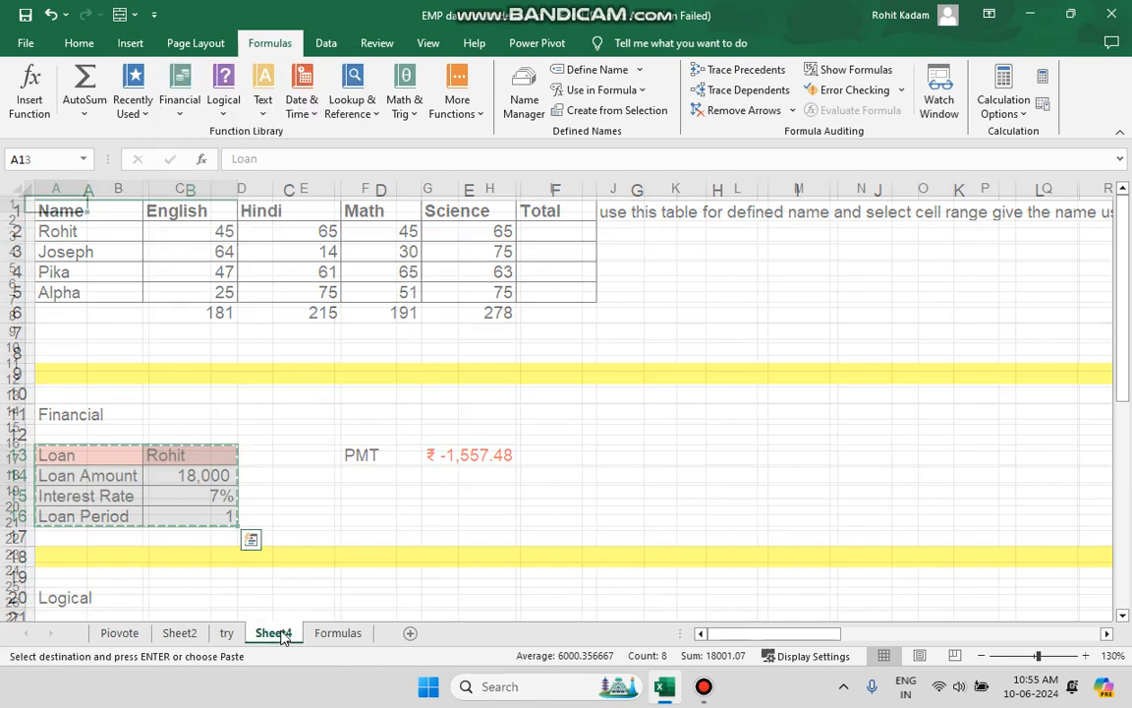
pyautogui.hotkey('ctrl', 'v')
pyautogui.click(232, 262)
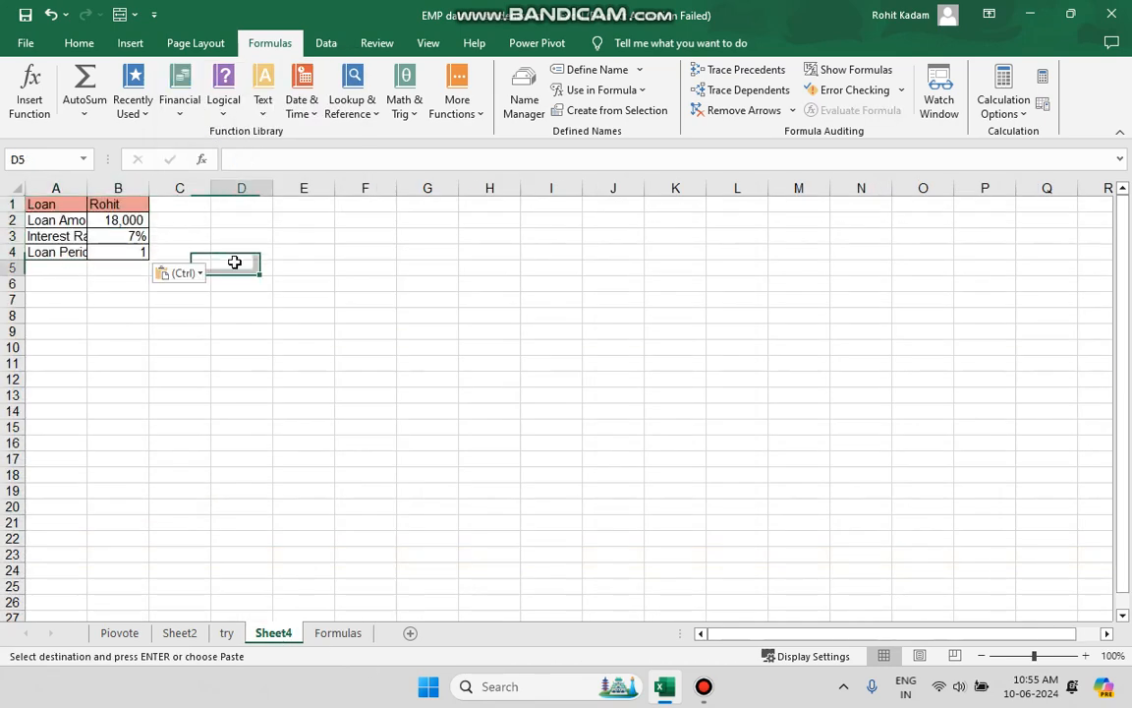
# Widen column A to fit the loan labels and slightly narrow column B.
pyautogui.doubleClick(89, 183)
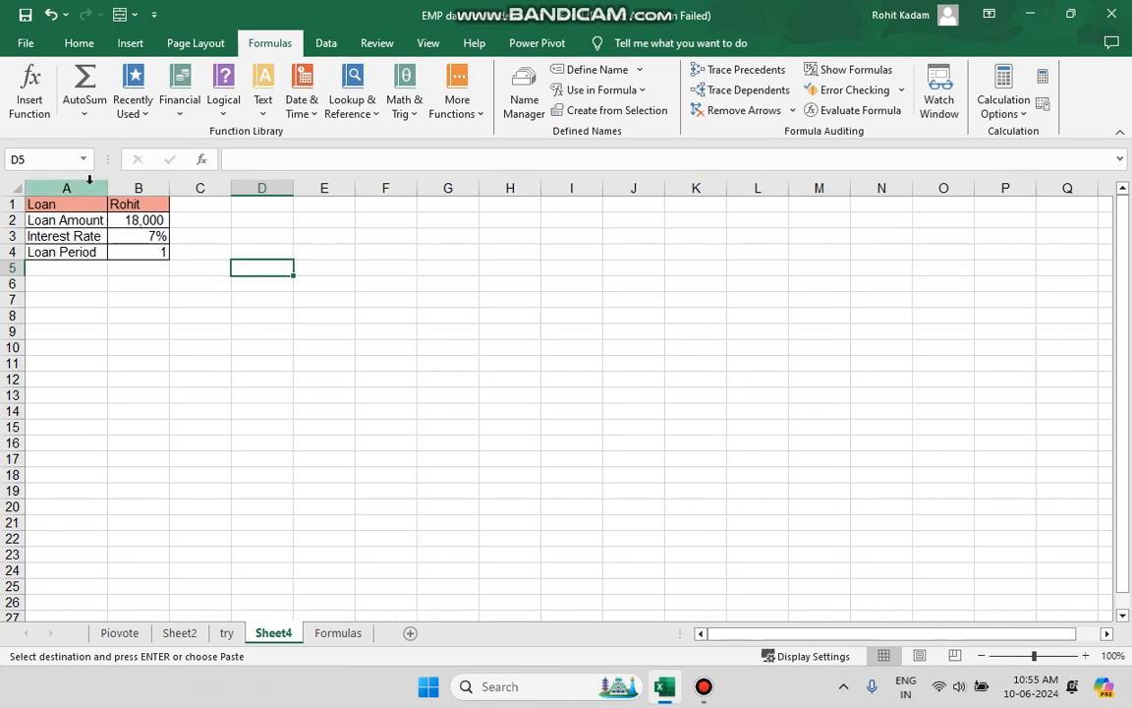
pyautogui.keyDown('ctrl'); pyautogui.scroll(8, 88, 180); pyautogui.keyUp('ctrl')
pyautogui.keyDown('ctrl'); pyautogui.scroll(2, 89, 180); pyautogui.keyUp('ctrl')
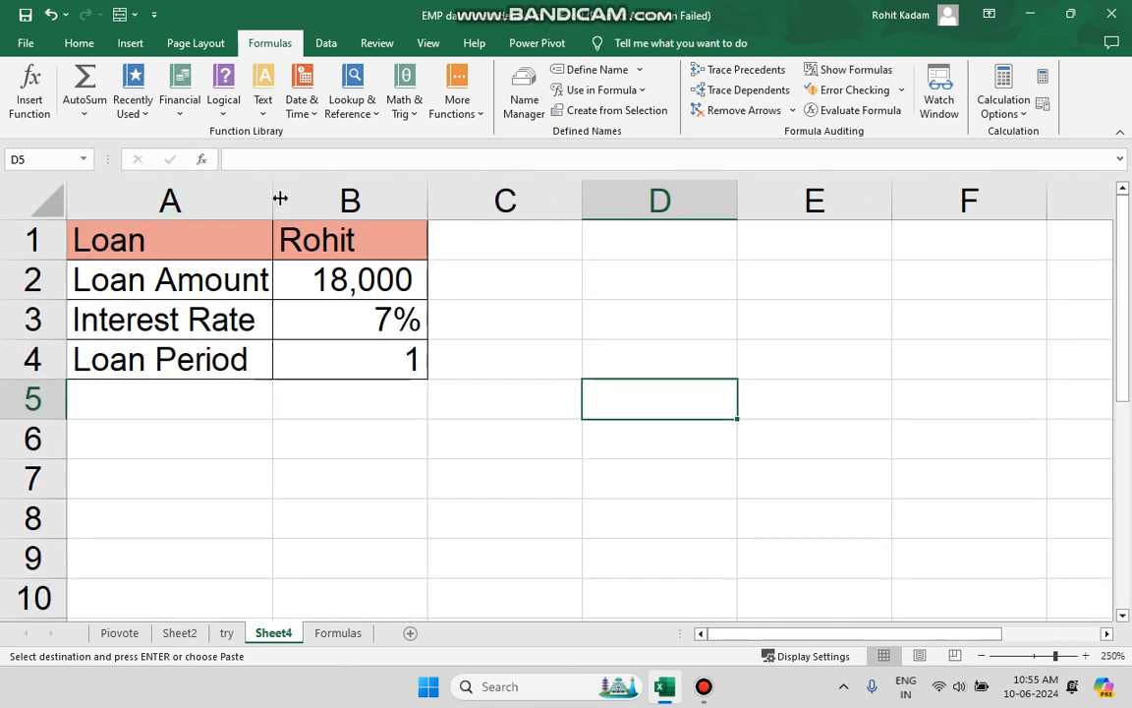
pyautogui.moveTo(430, 192); pyautogui.dragTo(411, 197)
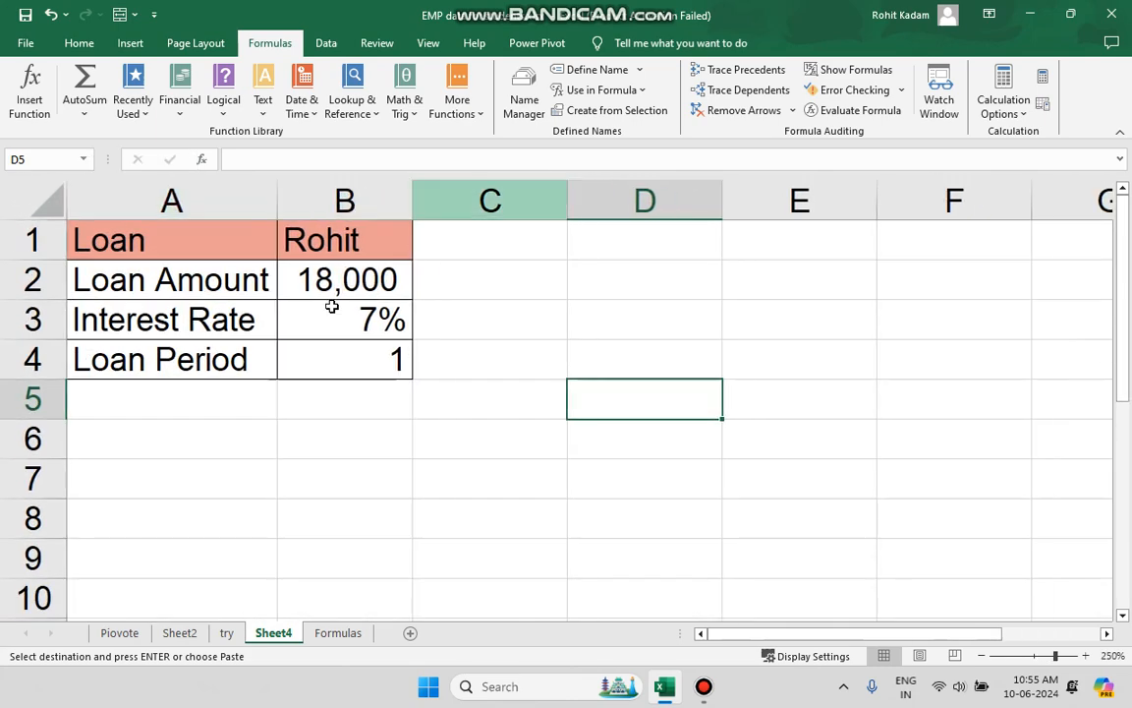
# Browse the Financial function list and locate the PMT function without inserting it.
pyautogui.click(186, 255)
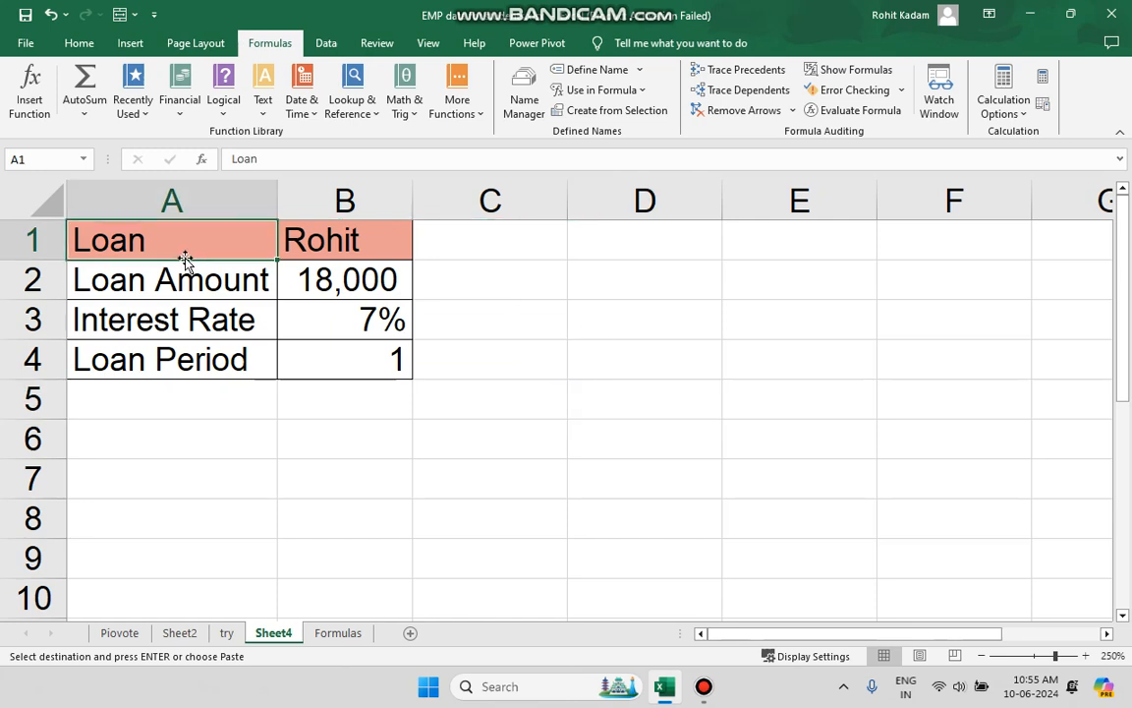
pyautogui.click(201, 101)
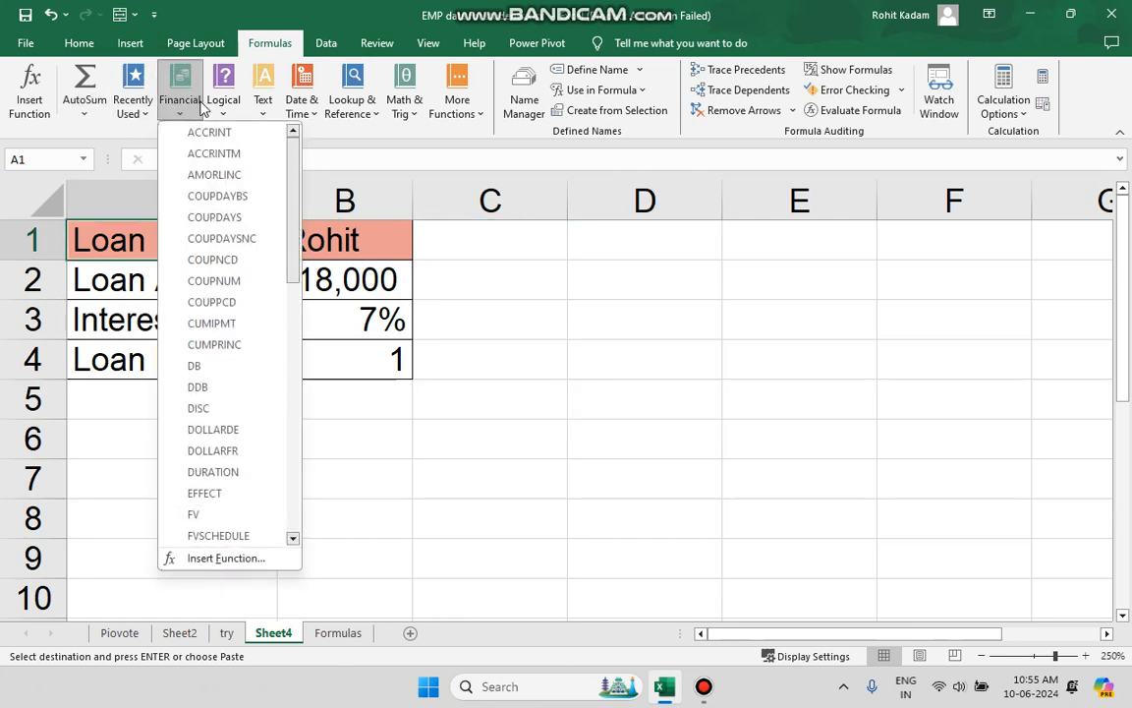
pyautogui.scroll(-10, 248, 377)
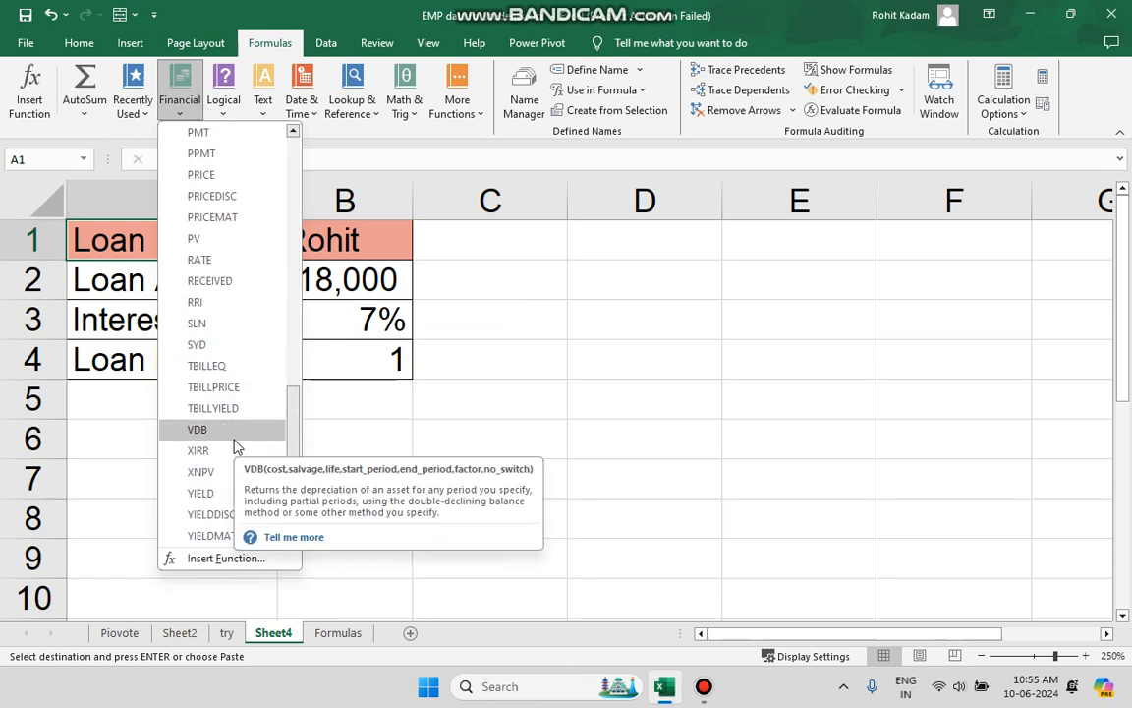
pyautogui.scroll(3, 233, 452)
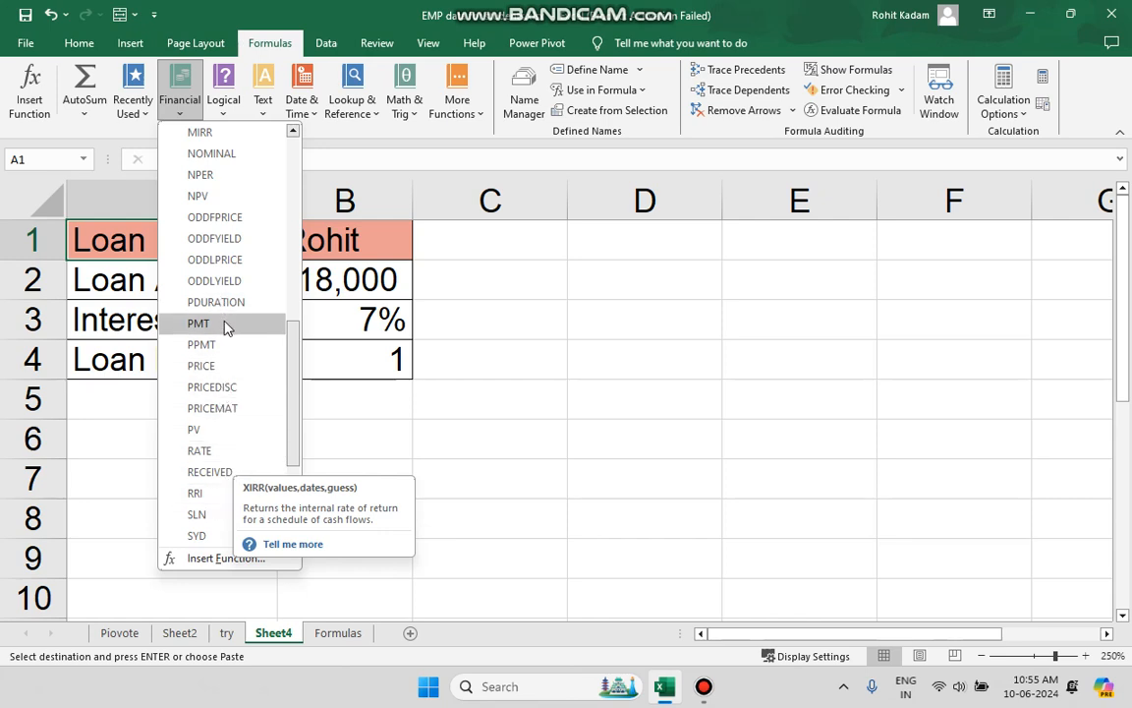
pyautogui.click(548, 337)
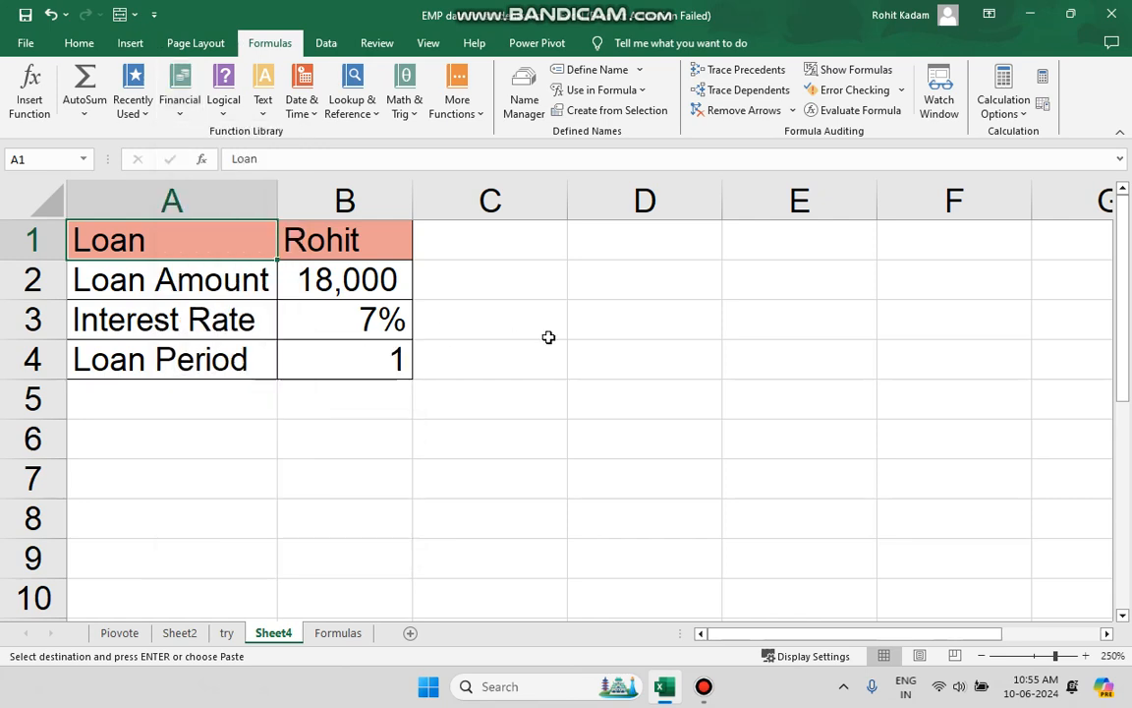
pyautogui.click(164, 310)
pyautogui.moveTo(208, 362); pyautogui.dragTo(328, 366)
pyautogui.hotkey('ctrl', 'v')
pyautogui.click(397, 455)
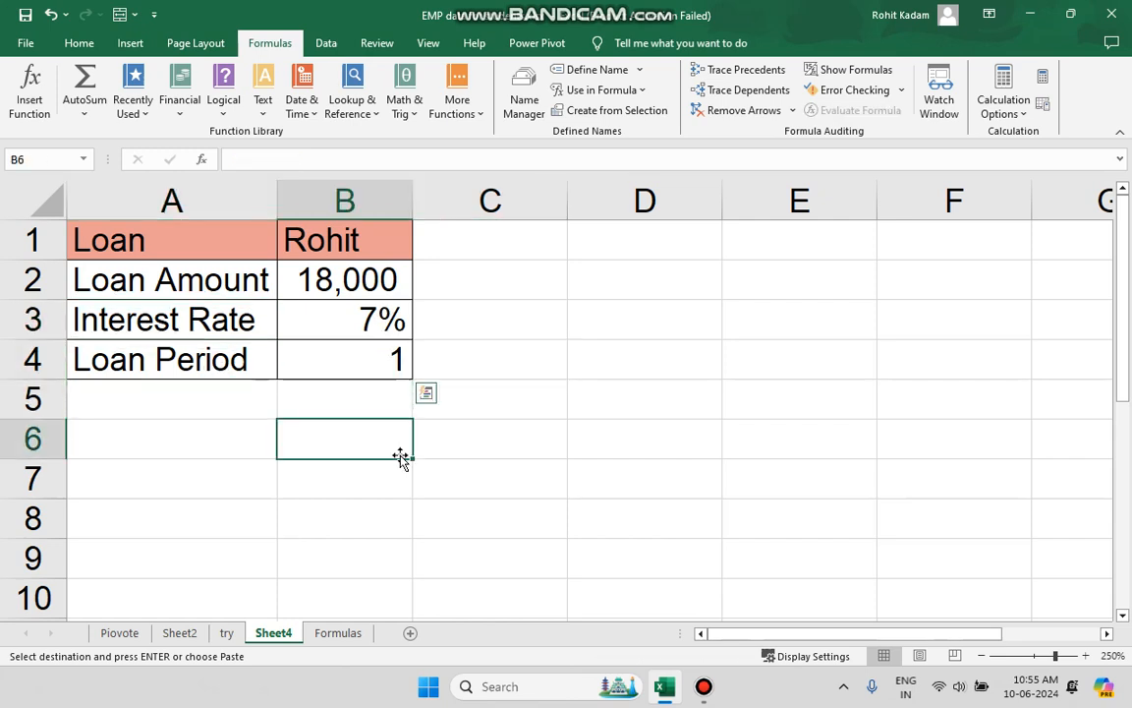
pyautogui.moveTo(564, 323); pyautogui.dragTo(126, 399)
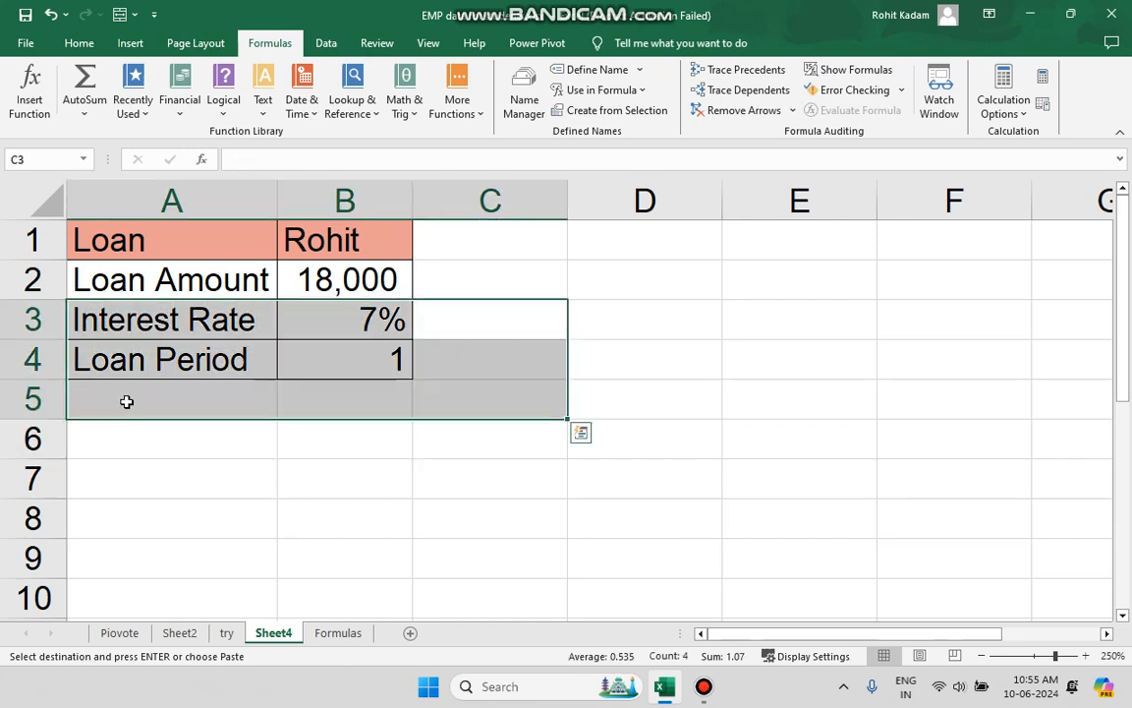
# Enter the label PMT in cell A5 below Loan Period.
pyautogui.click(127, 401)
pyautogui.write('PMT')
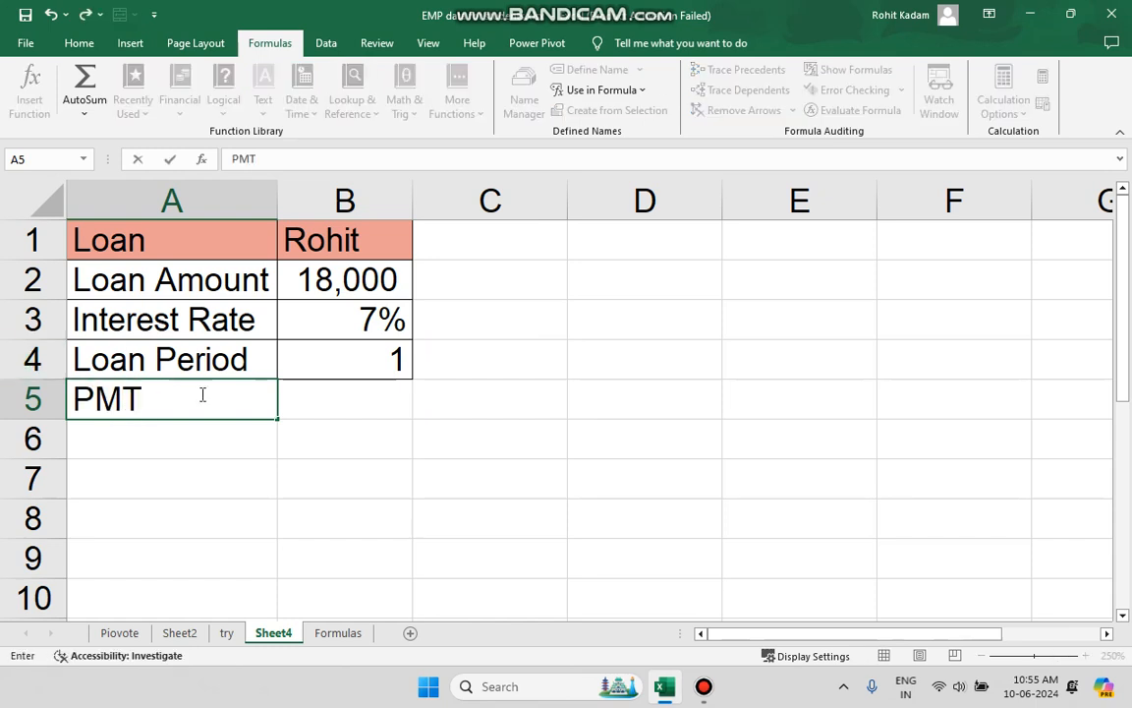
pyautogui.click(314, 397)
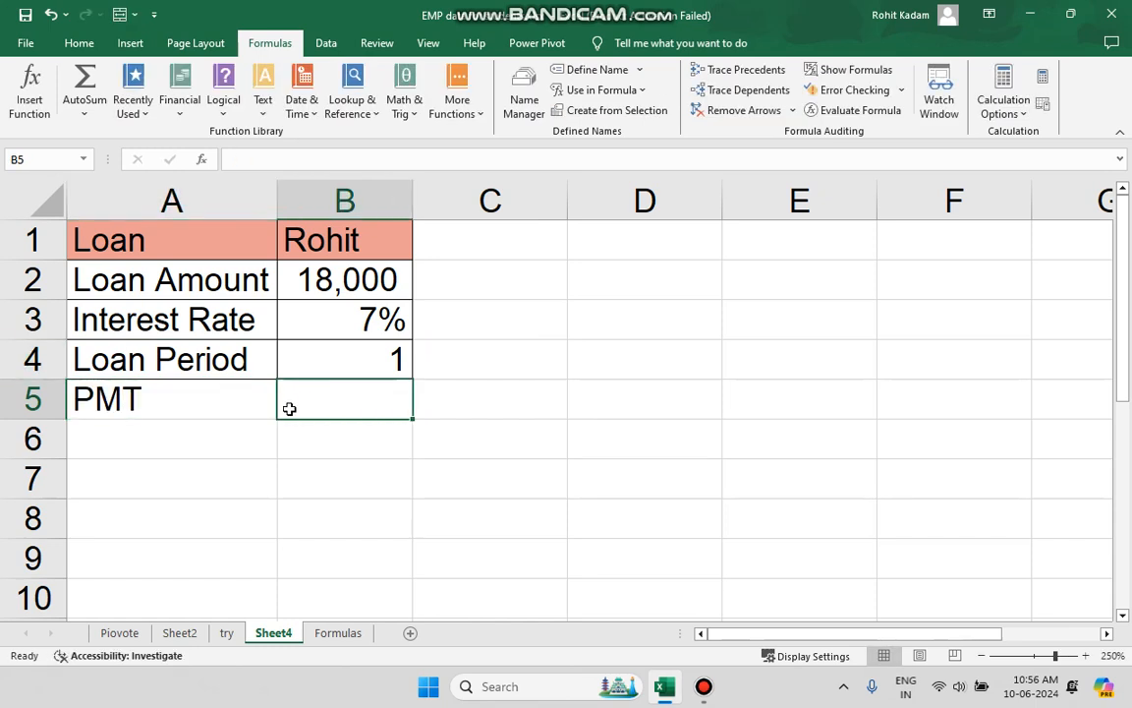
pyautogui.click(269, 163)
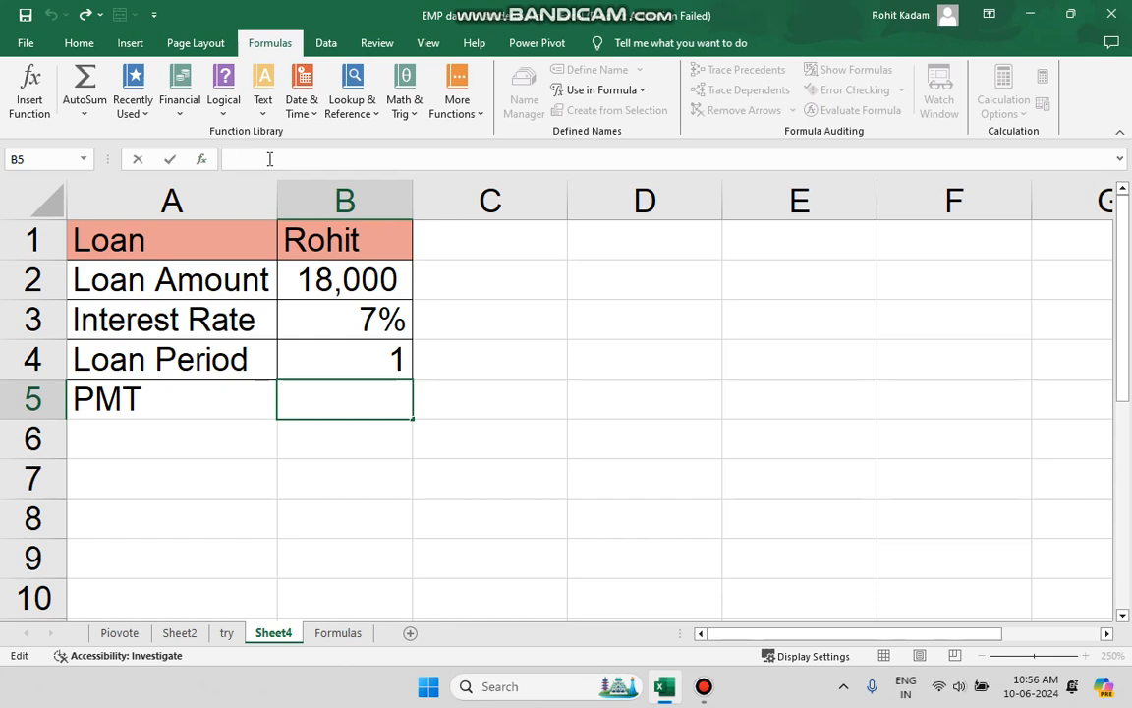
pyautogui.write('=')
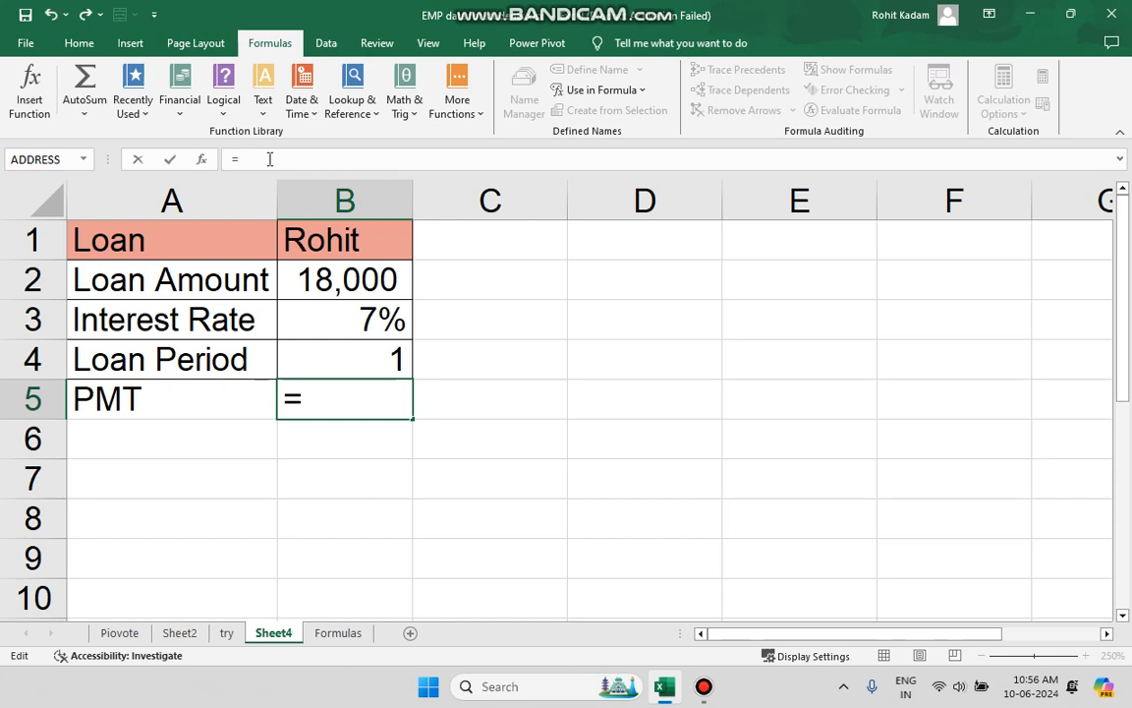
pyautogui.write('pmt')
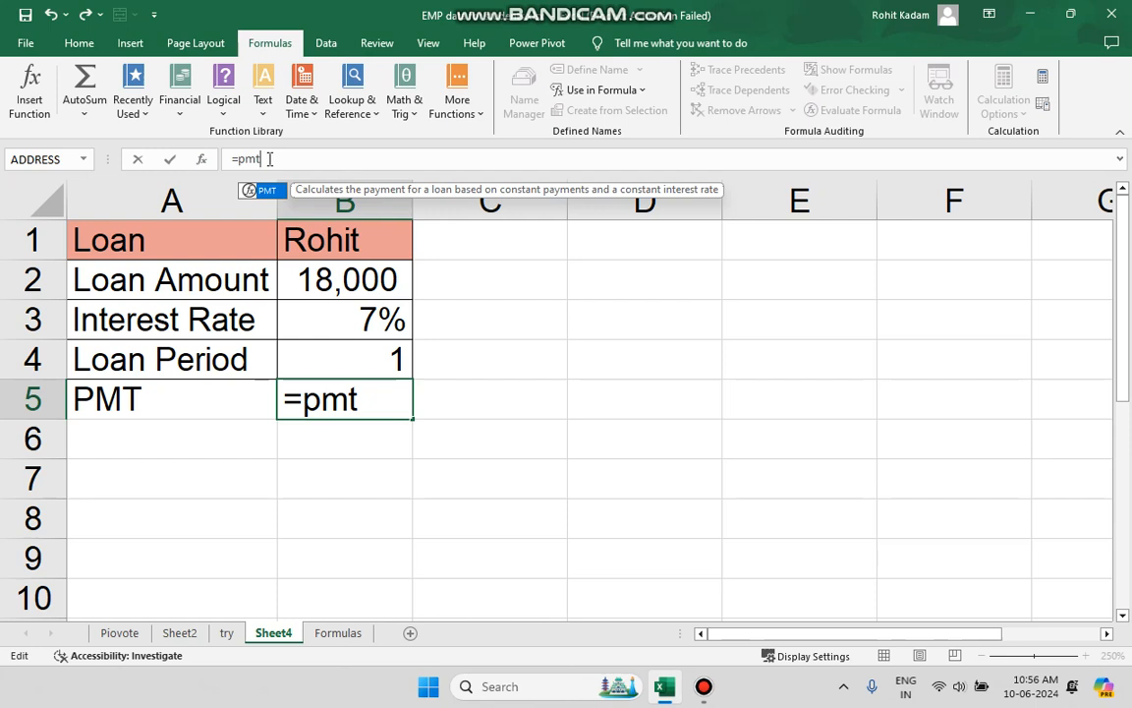
pyautogui.write('()')
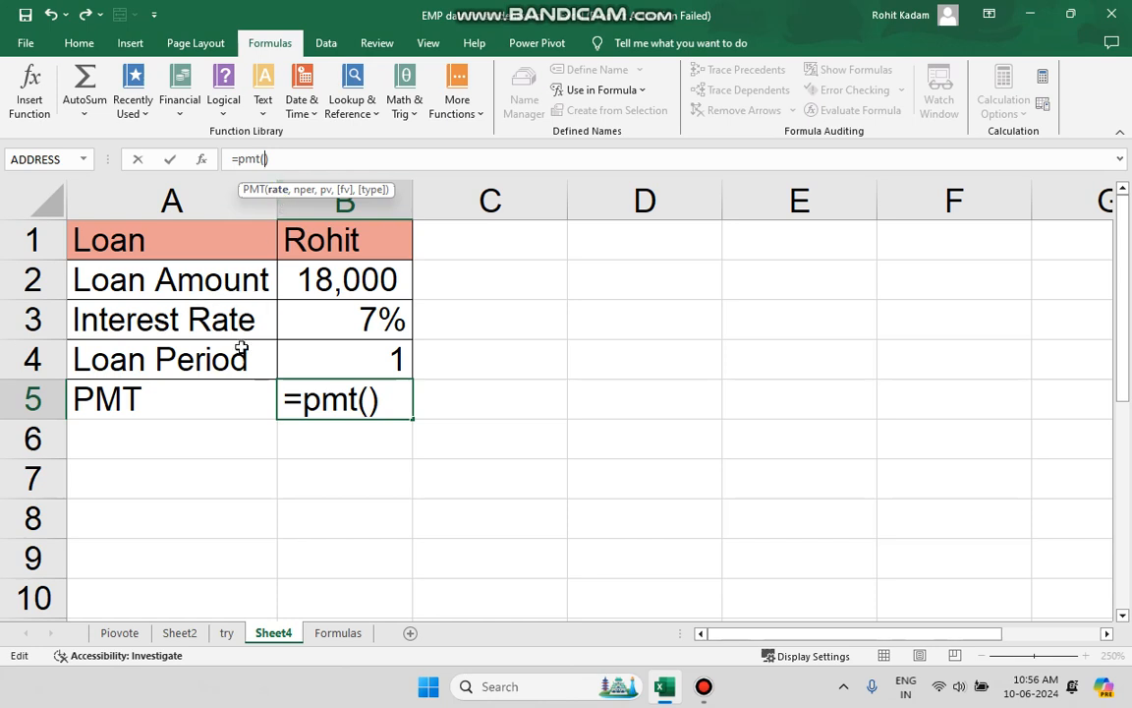
pyautogui.click(349, 320)
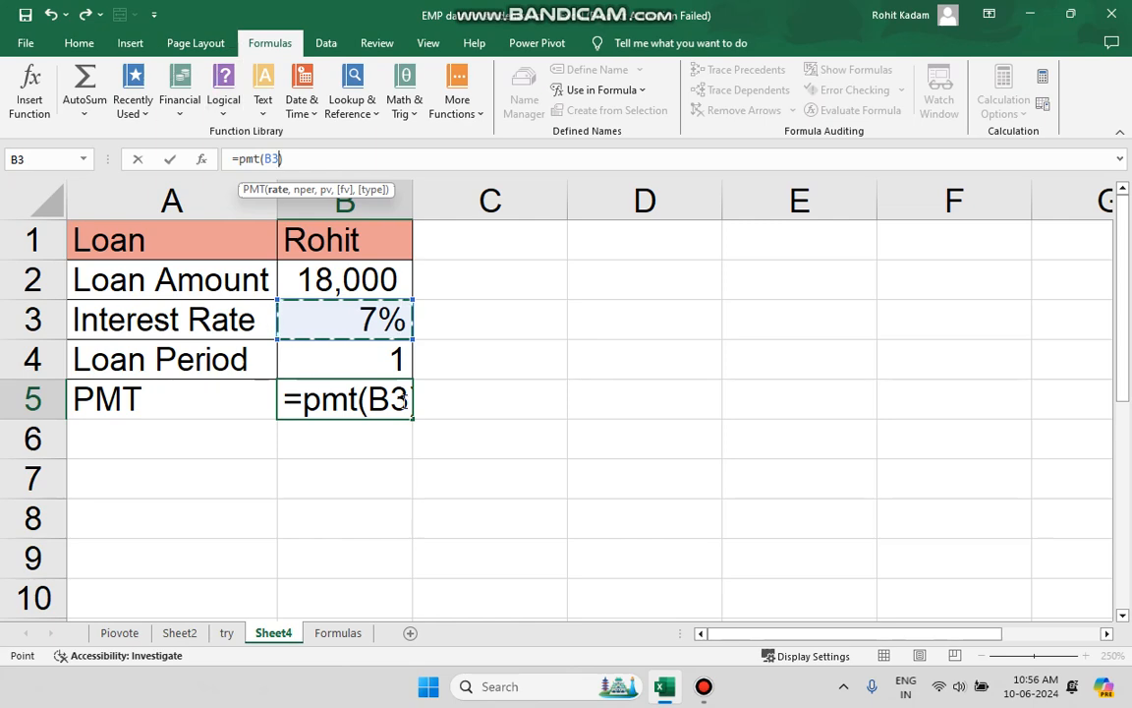
pyautogui.click(236, 629)
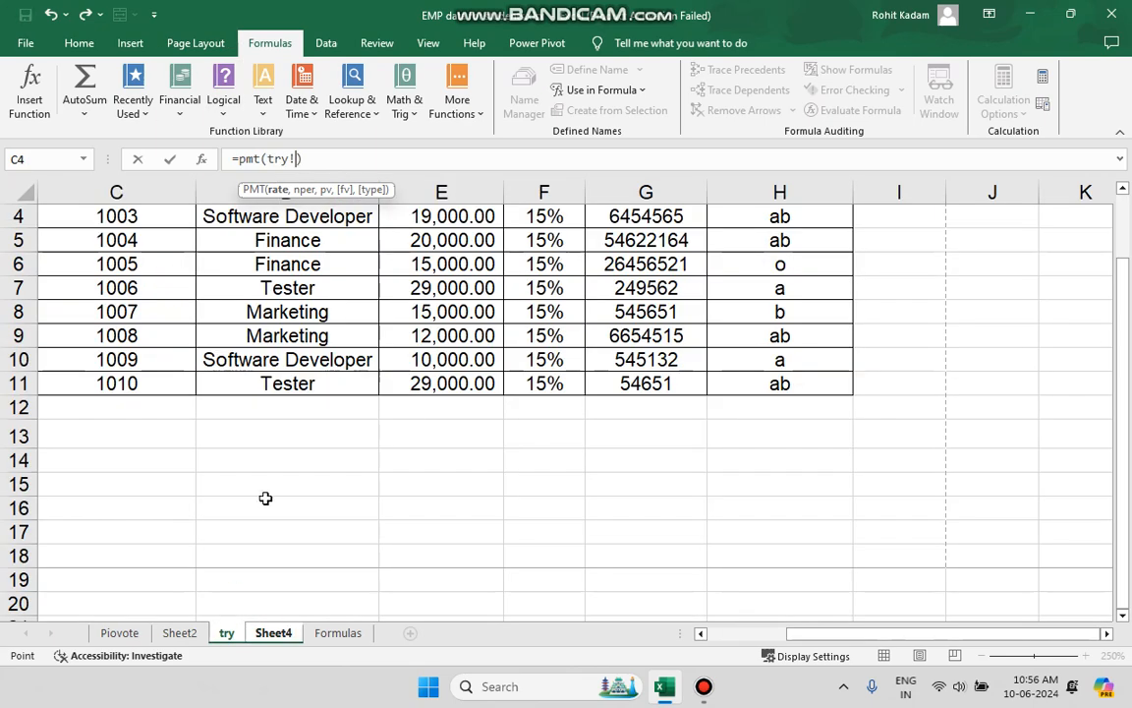
pyautogui.click(334, 633)
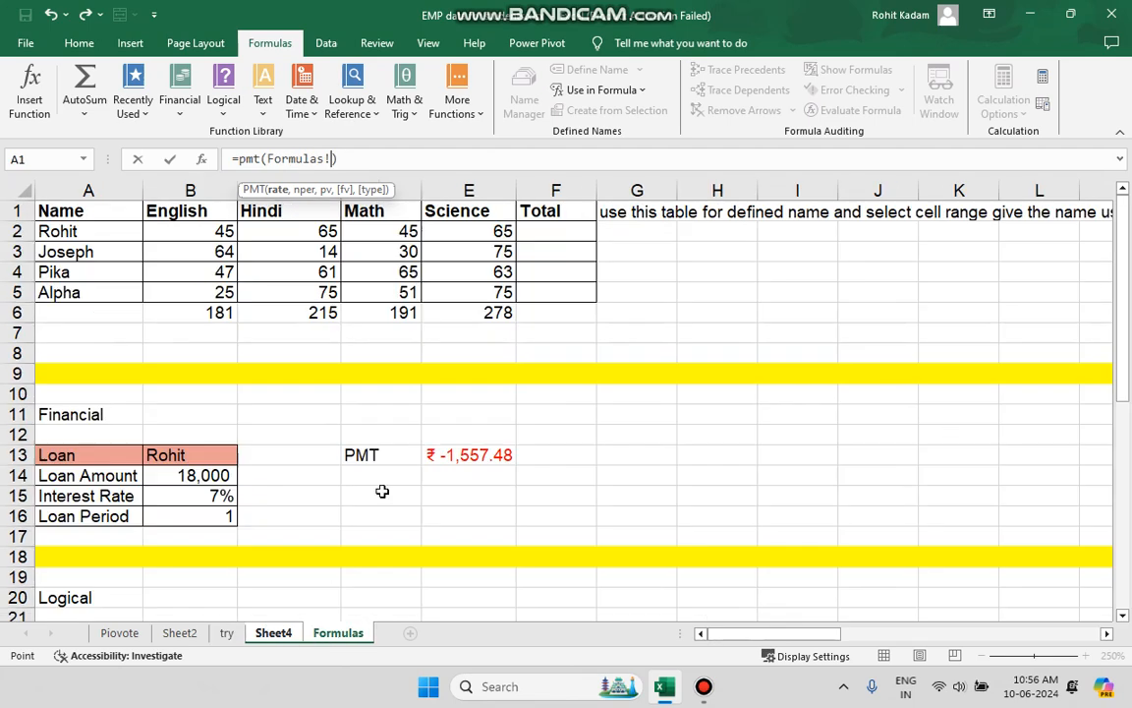
pyautogui.click(437, 455)
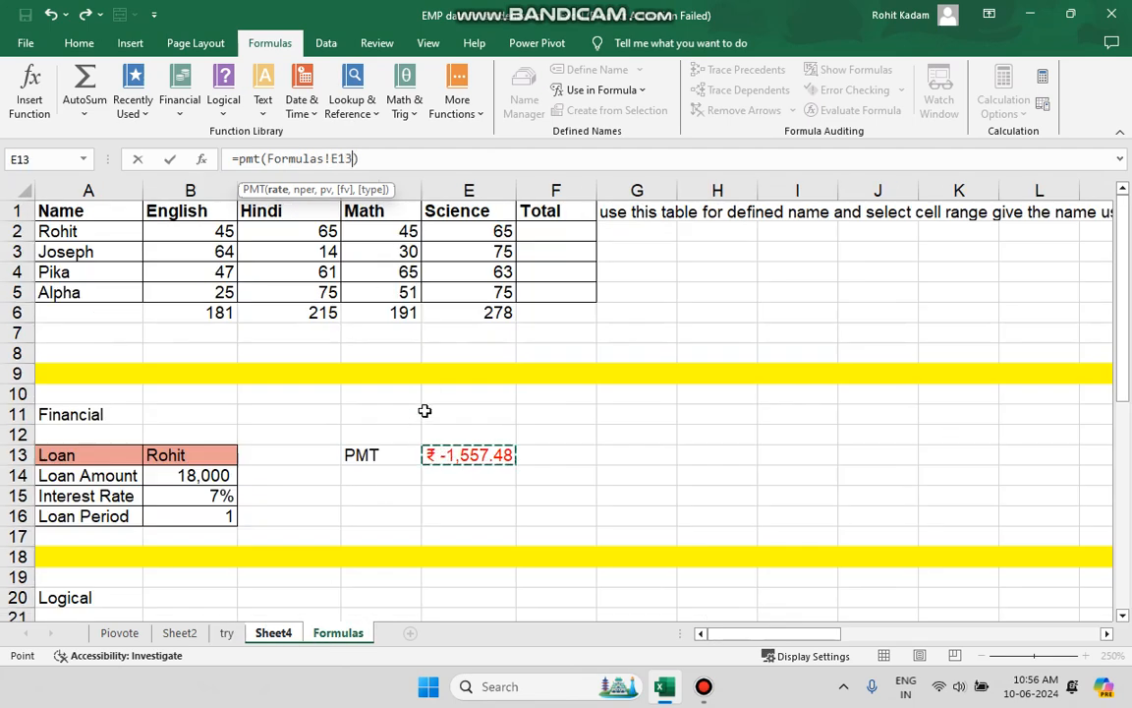
pyautogui.press('BackSpace')
pyautogui.press('BackSpace')
pyautogui.press('BackSpace')
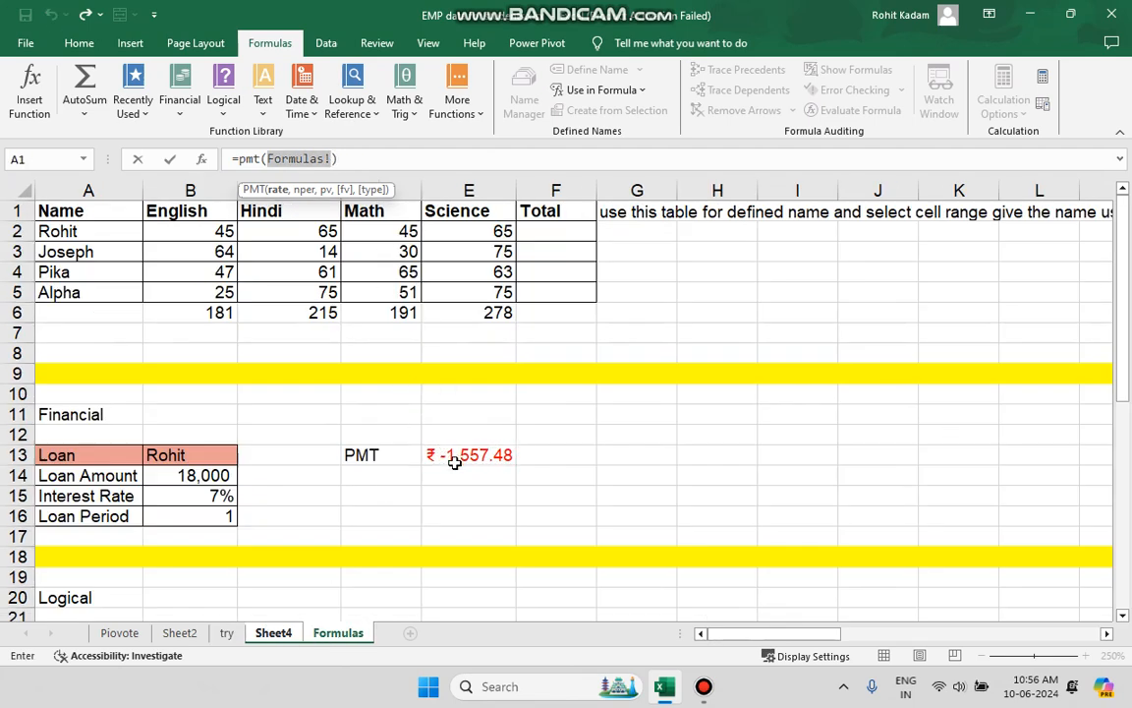
pyautogui.click(461, 553)
pyautogui.click(462, 521)
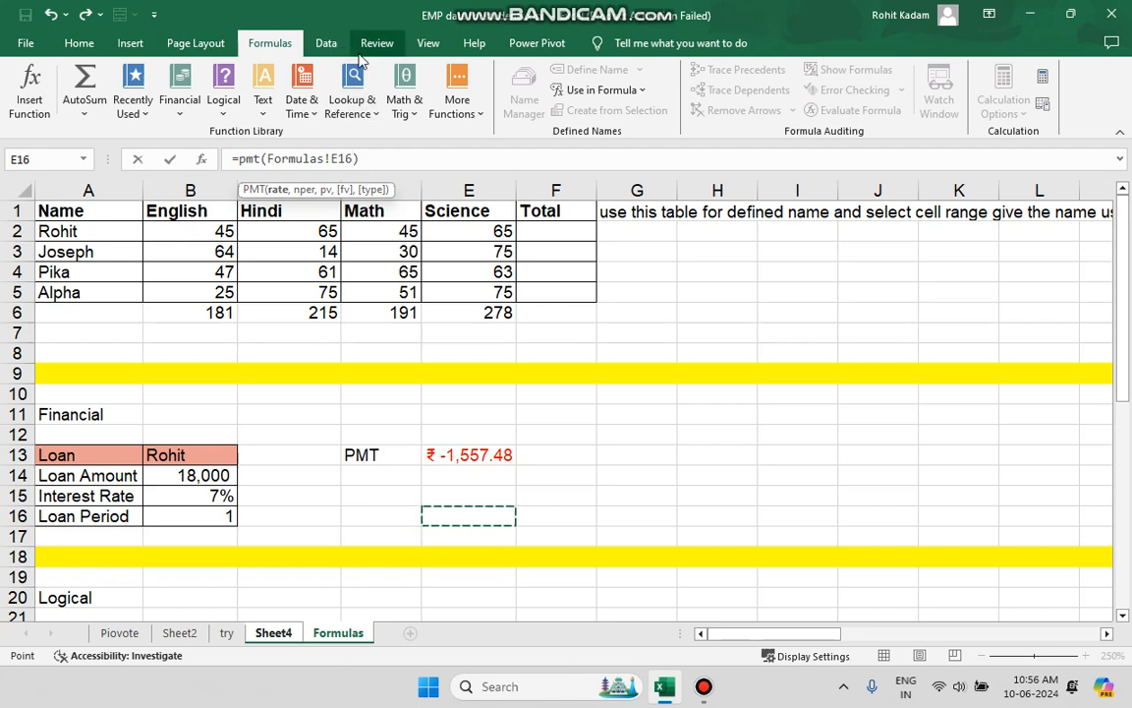
pyautogui.click(194, 43)
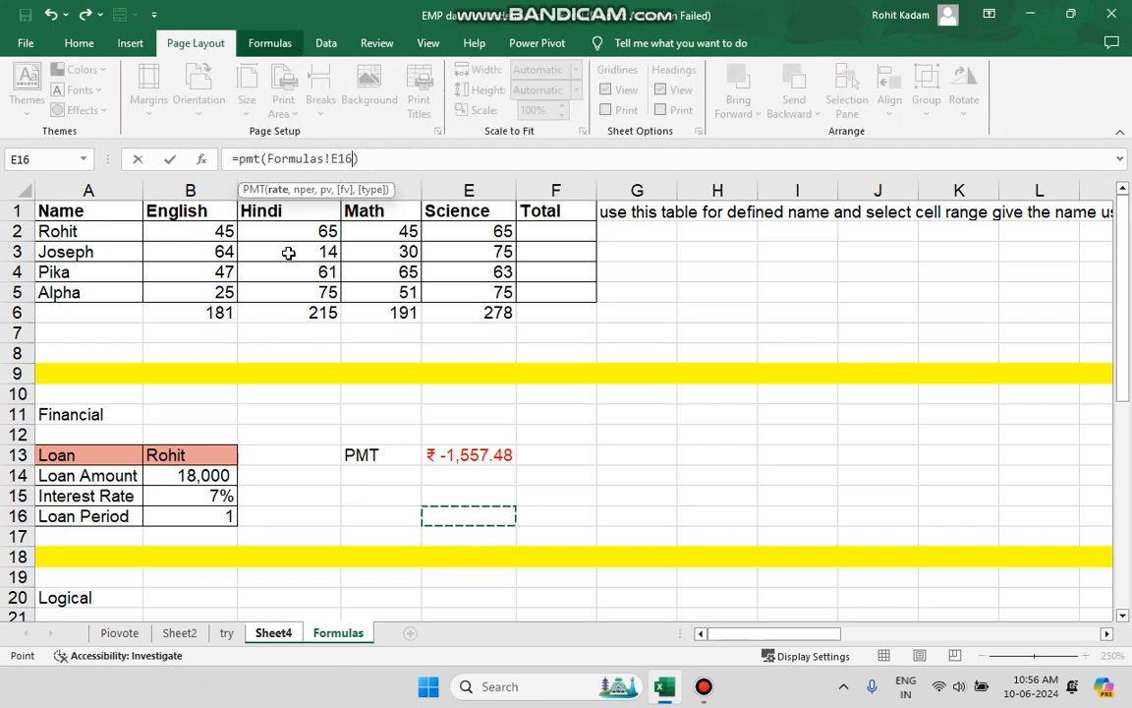
pyautogui.click(292, 635)
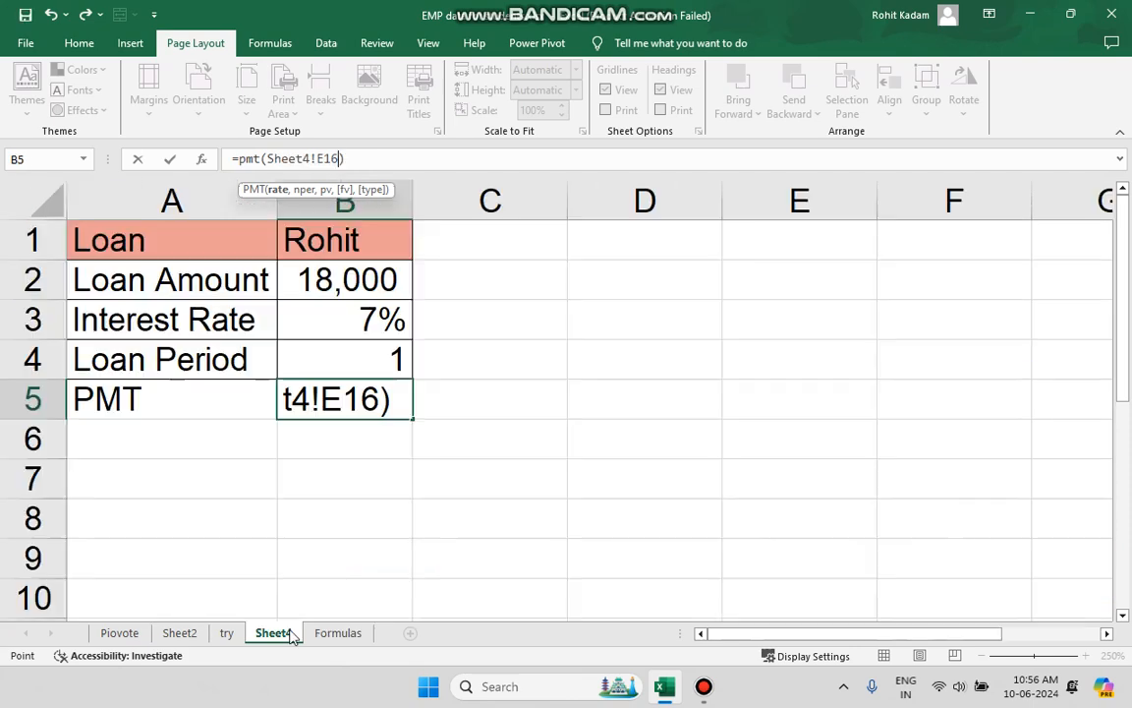
pyautogui.click(500, 438)
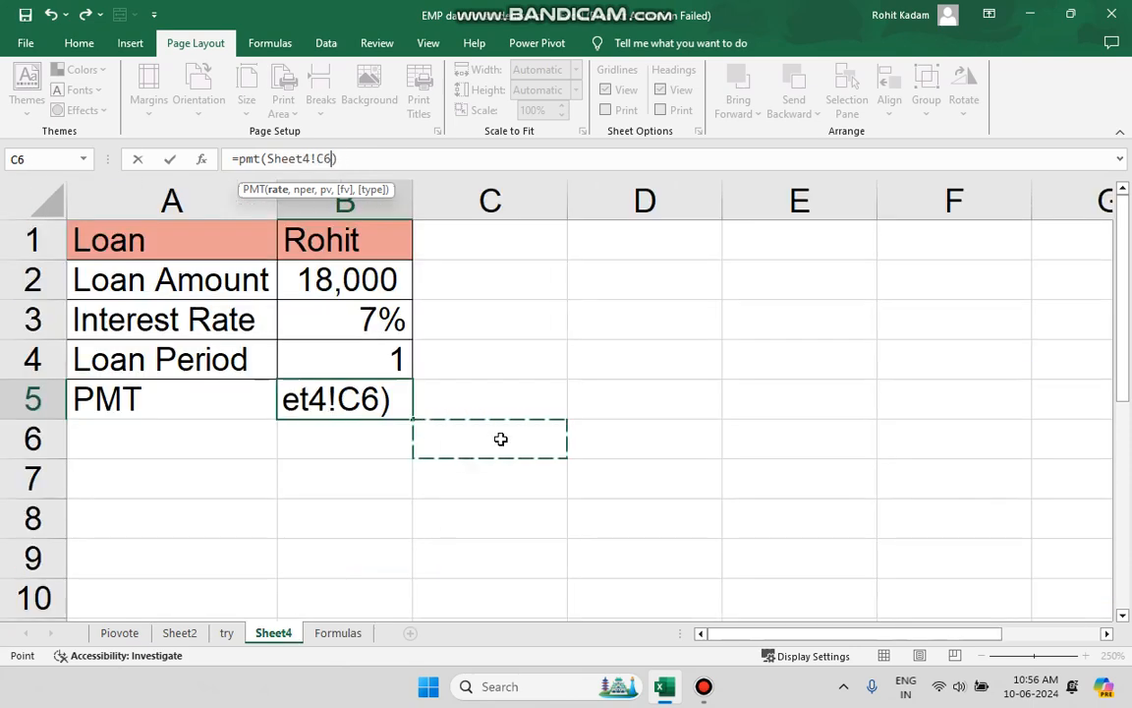
pyautogui.click(416, 416)
pyautogui.click(346, 411)
pyautogui.click(346, 411)
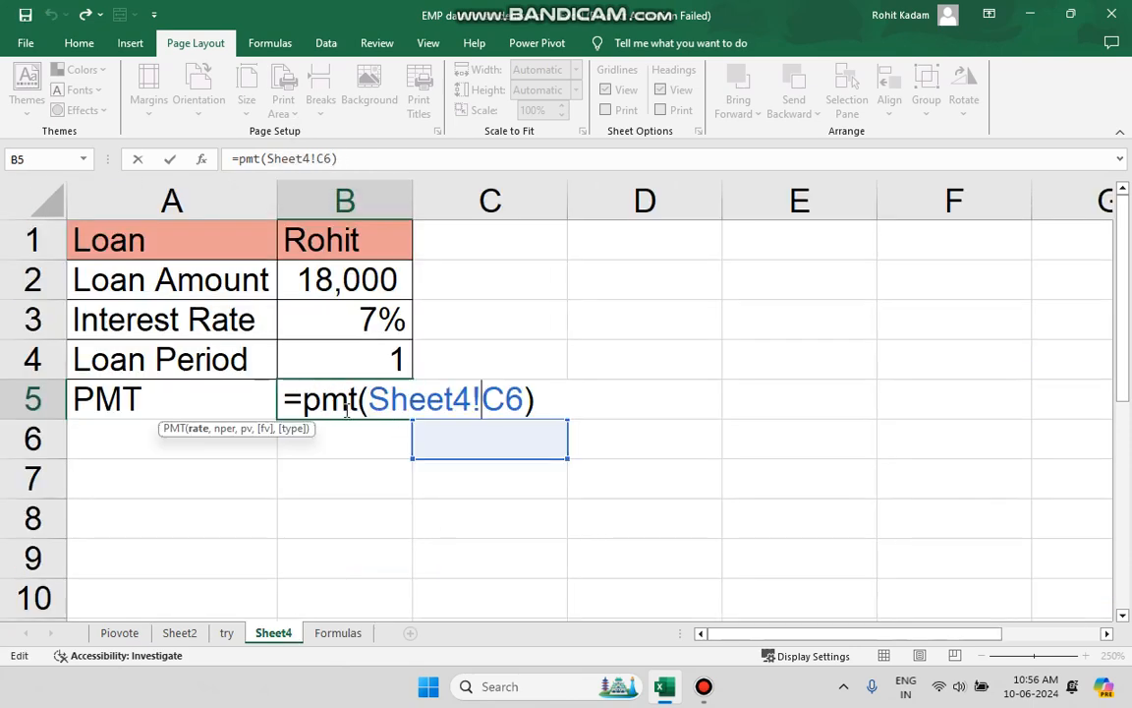
pyautogui.press('Delete')
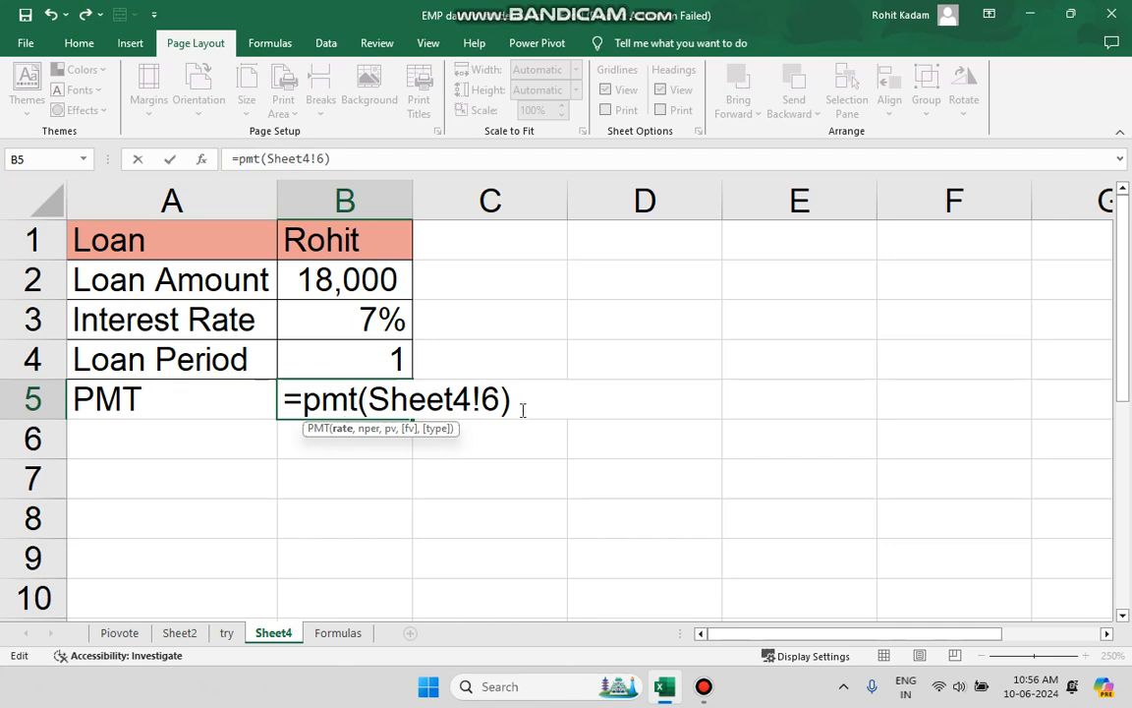
pyautogui.moveTo(523, 410); pyautogui.dragTo(255, 410)
pyautogui.press('Delete')
pyautogui.press('Return')
pyautogui.press('Return')
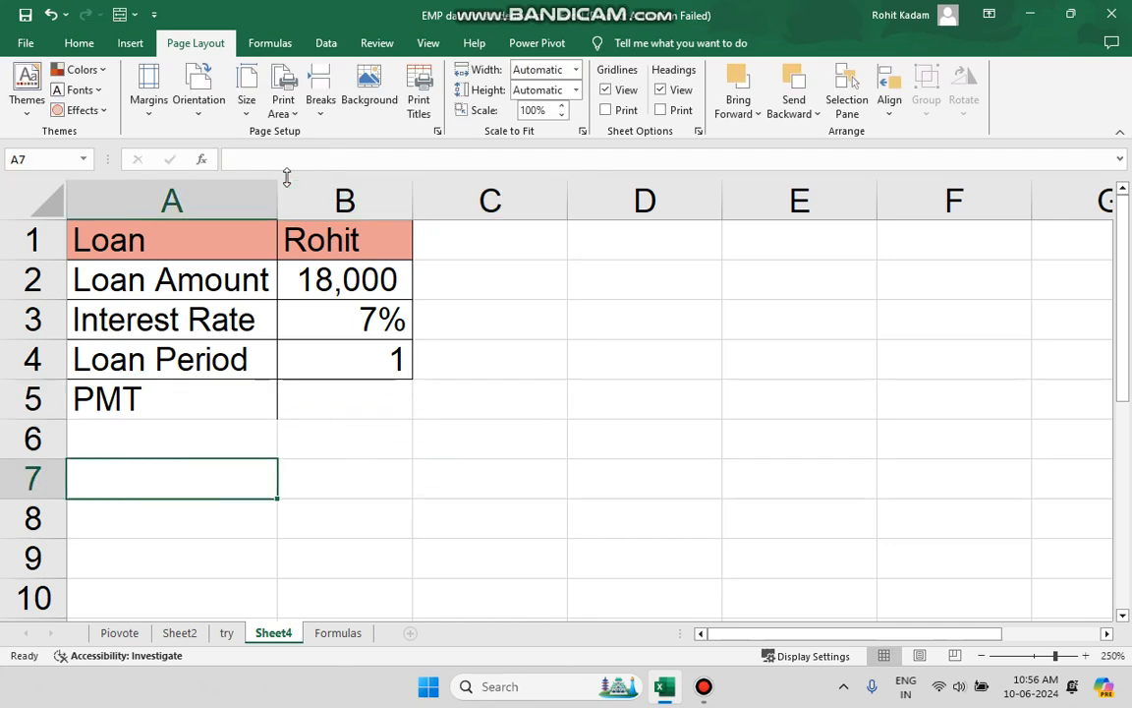
# Check the example PMT formula in cell E13 of the Formulas sheet.
pyautogui.click(228, 634)
pyautogui.click(187, 633)
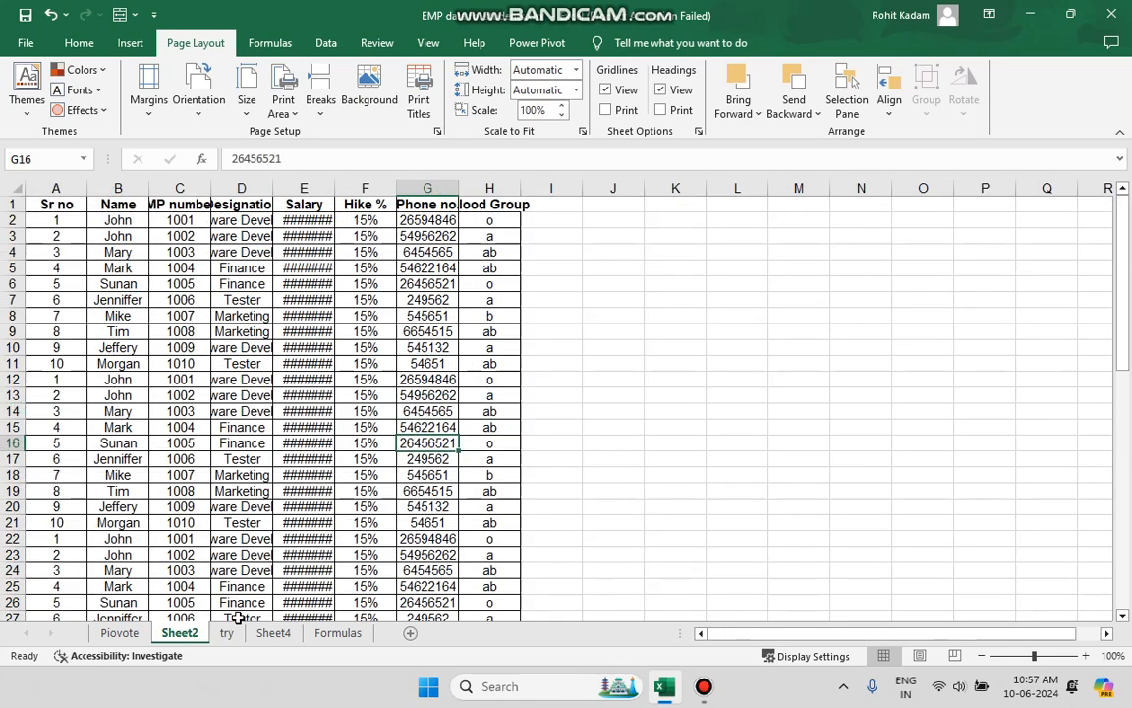
pyautogui.click(338, 633)
pyautogui.click(464, 454)
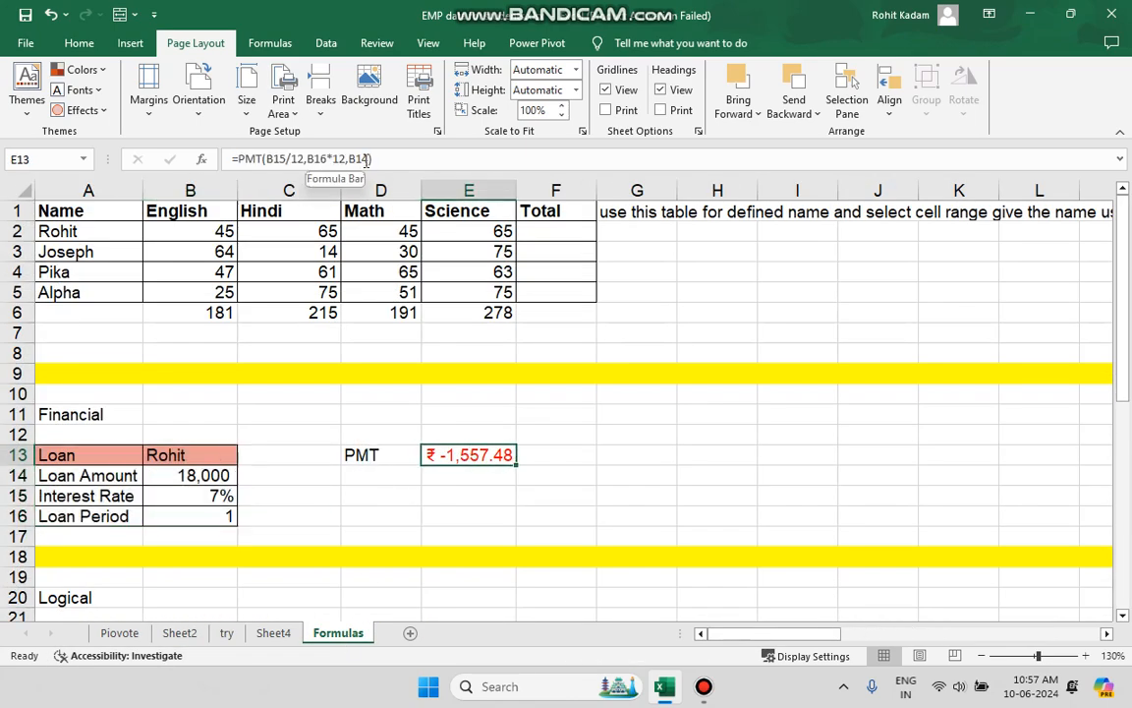
# Add borders to the PMT row A5:B5 on Sheet4 to match the loan table.
pyautogui.click(225, 634)
pyautogui.click(273, 633)
pyautogui.click(286, 373)
pyautogui.click(208, 404)
pyautogui.moveTo(207, 404); pyautogui.dragTo(302, 401)
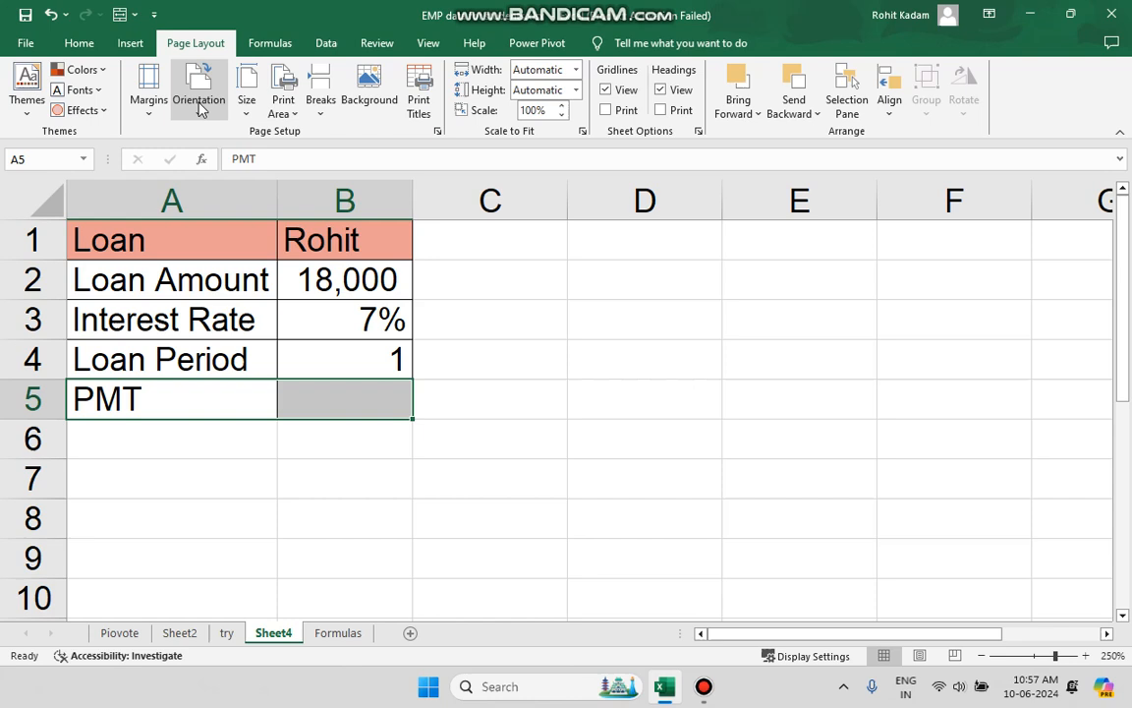
pyautogui.click(79, 43)
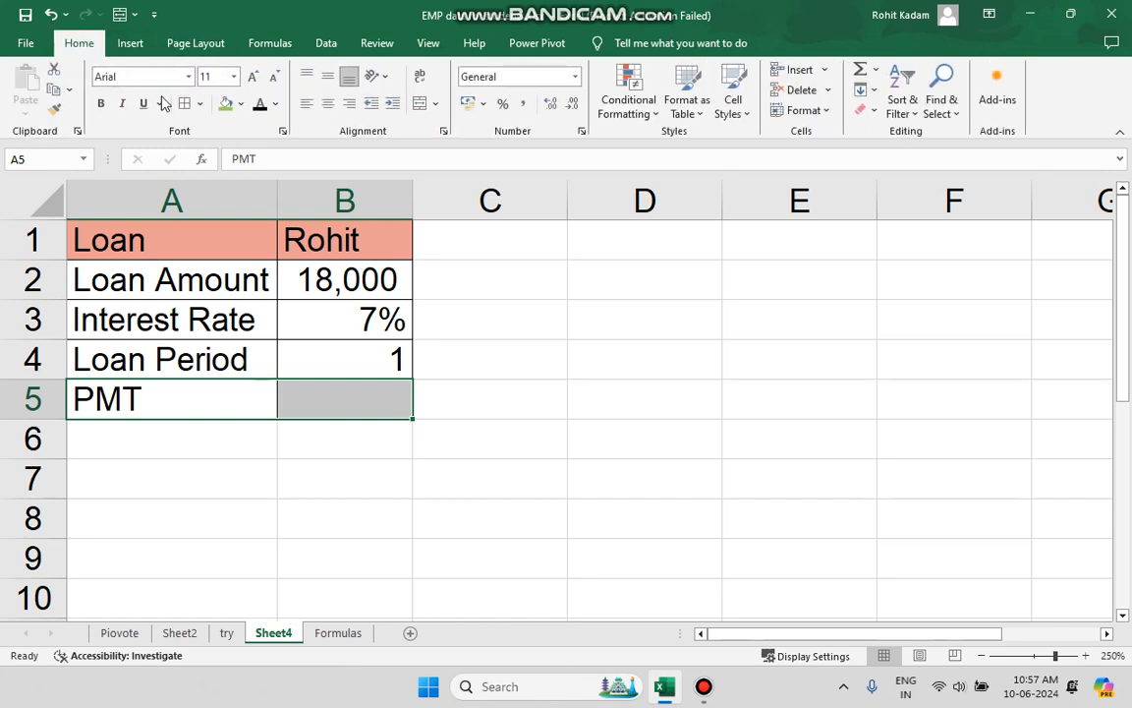
pyautogui.click(305, 515)
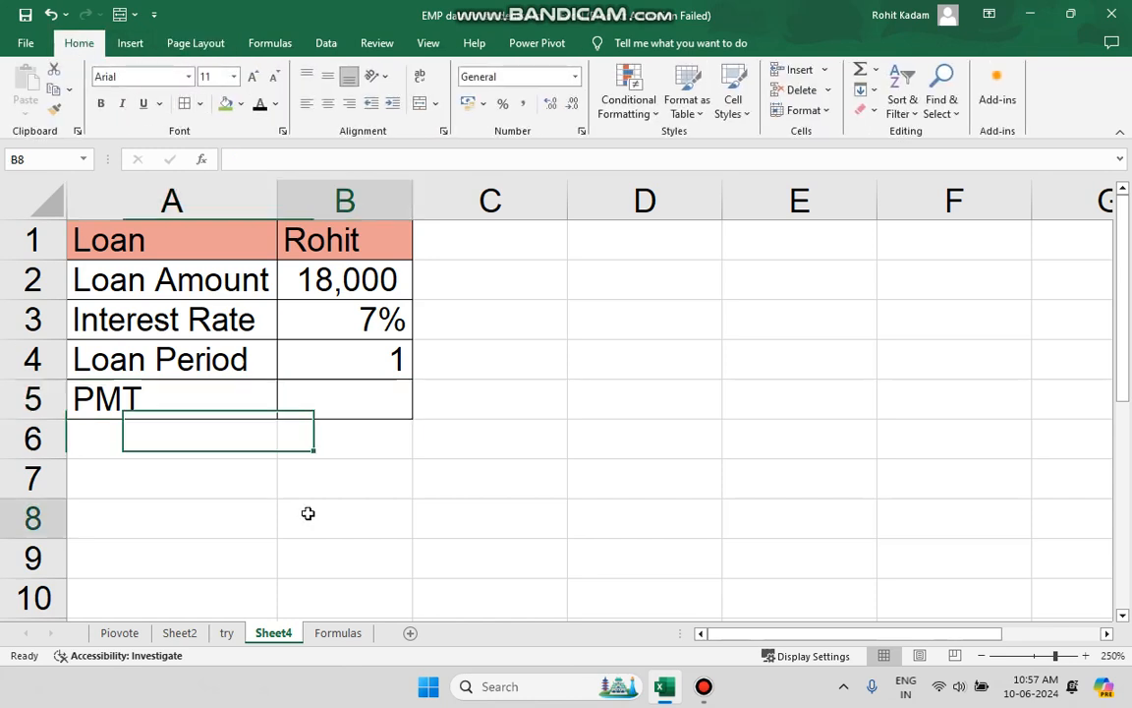
pyautogui.click(324, 407)
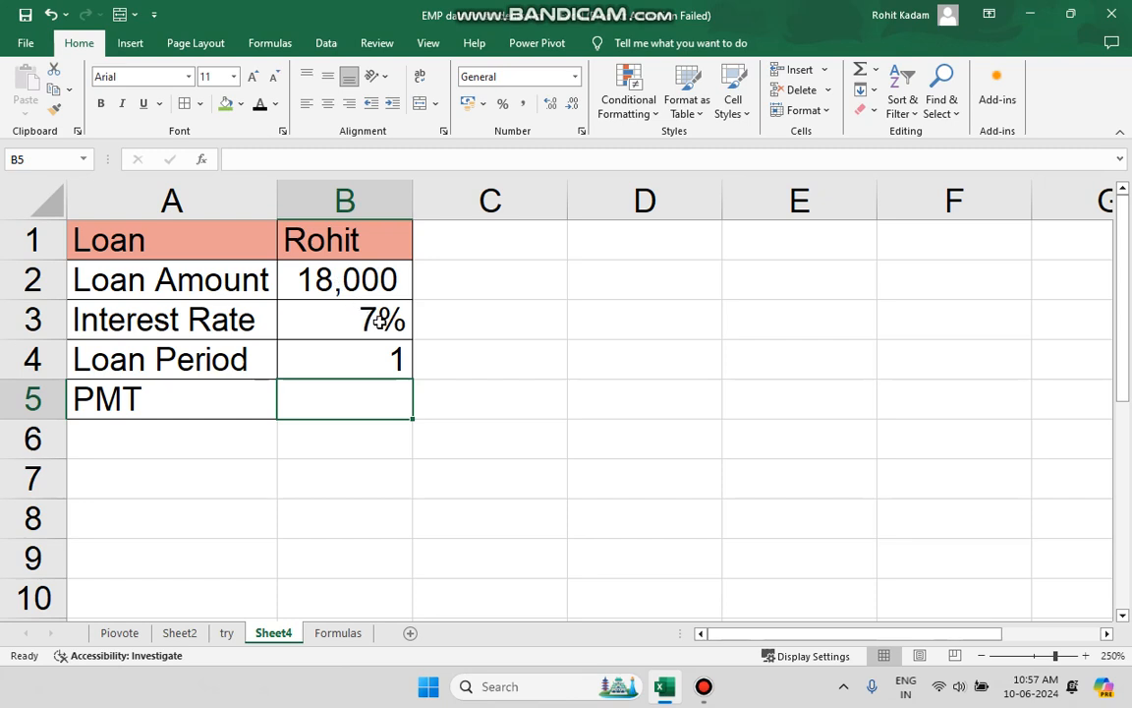
pyautogui.moveTo(201, 375); pyautogui.dragTo(367, 372)
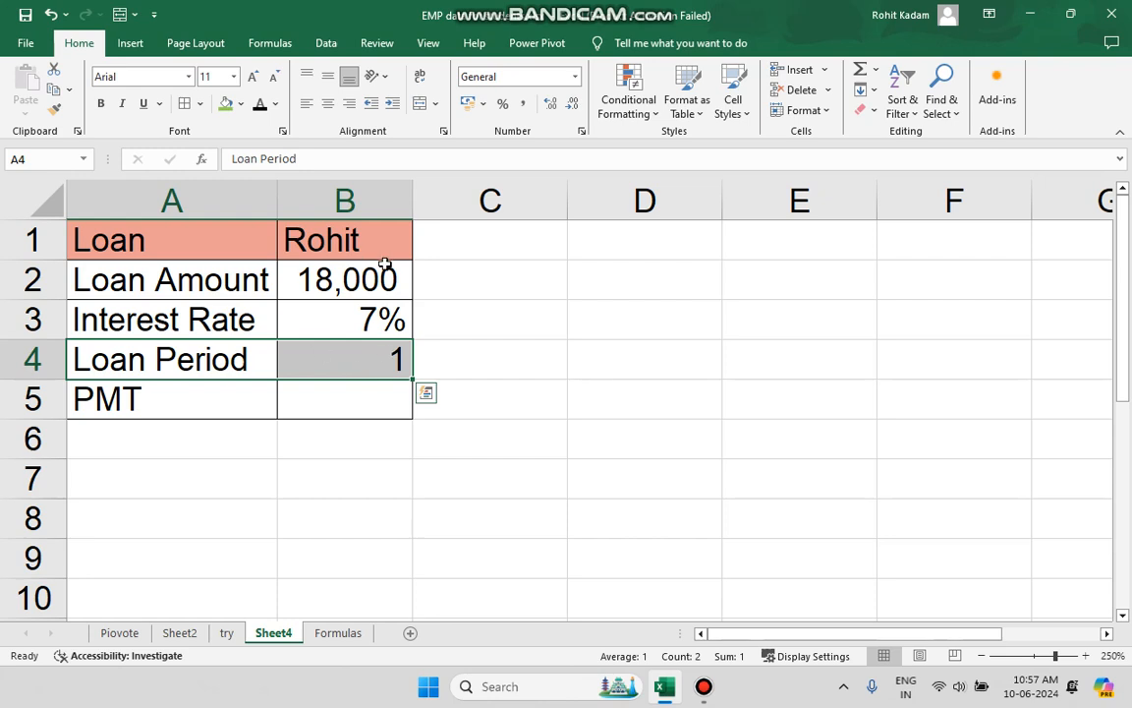
pyautogui.click(350, 320)
pyautogui.moveTo(267, 321); pyautogui.dragTo(339, 315)
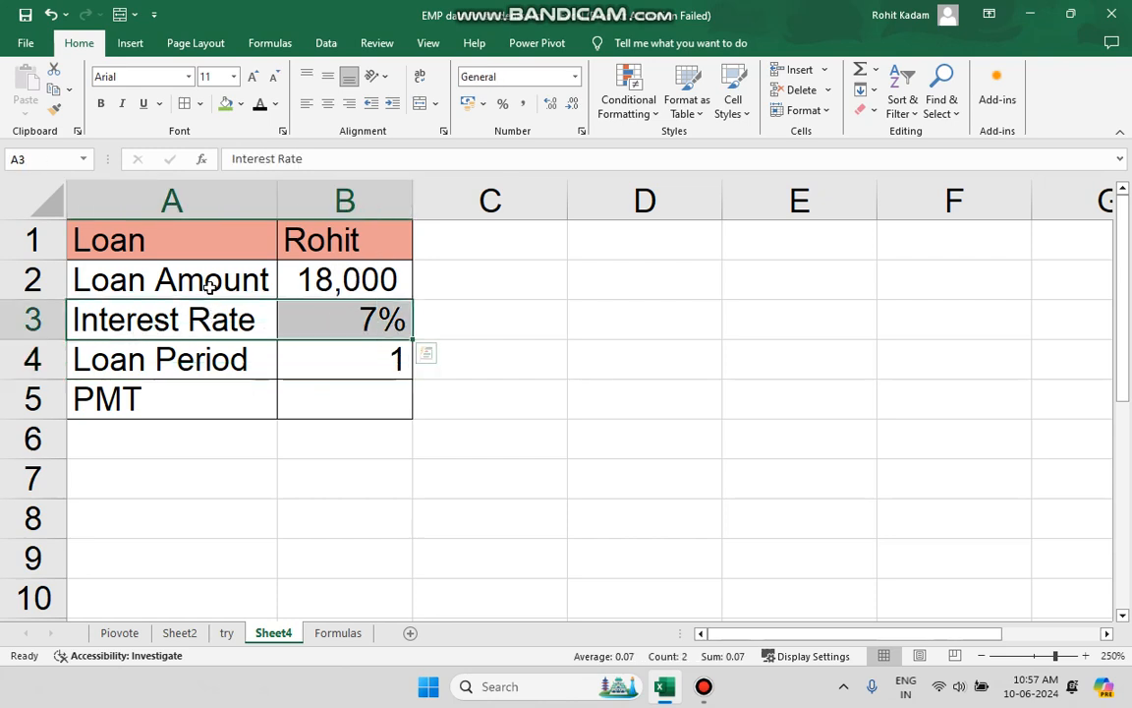
# Begin a PMT formula in cell B5 of Sheet4, using the interest rate B3/12 as the rate argument.
pyautogui.click(303, 399)
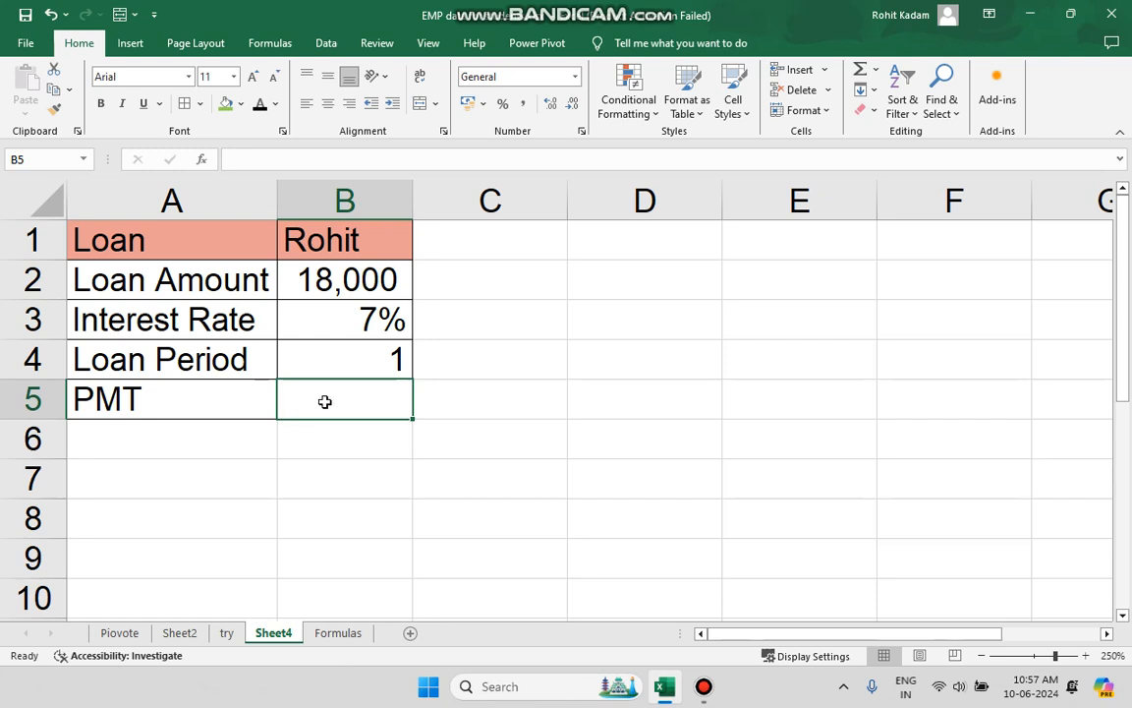
pyautogui.click(297, 159)
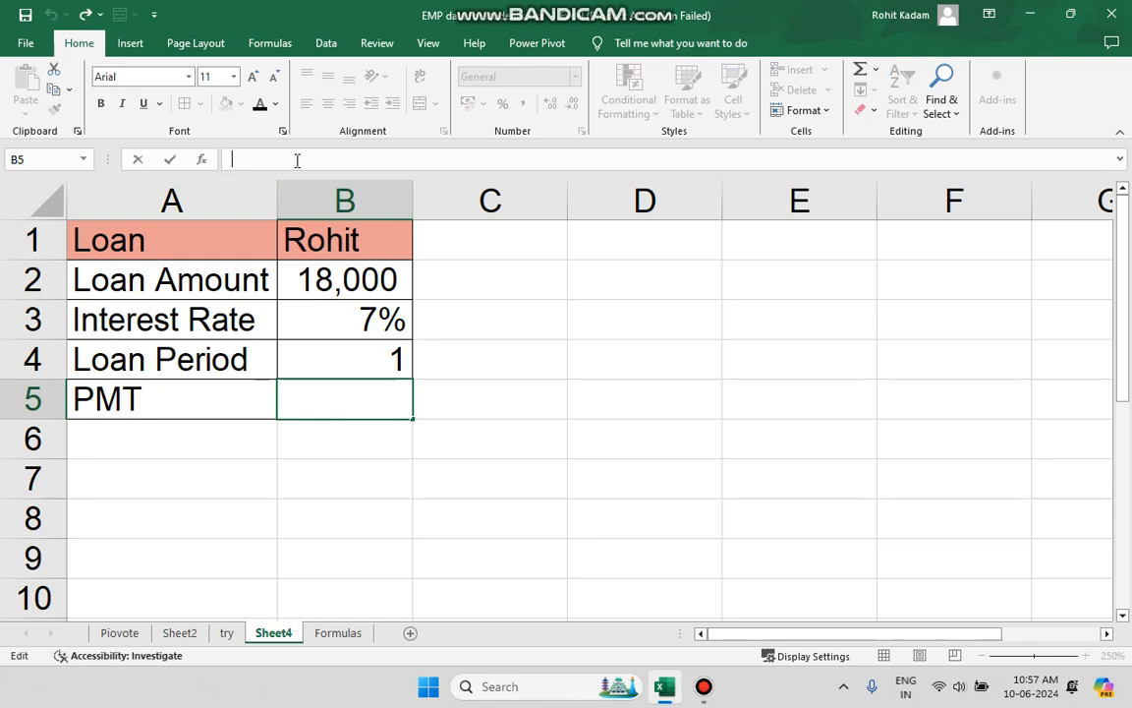
pyautogui.write('=')
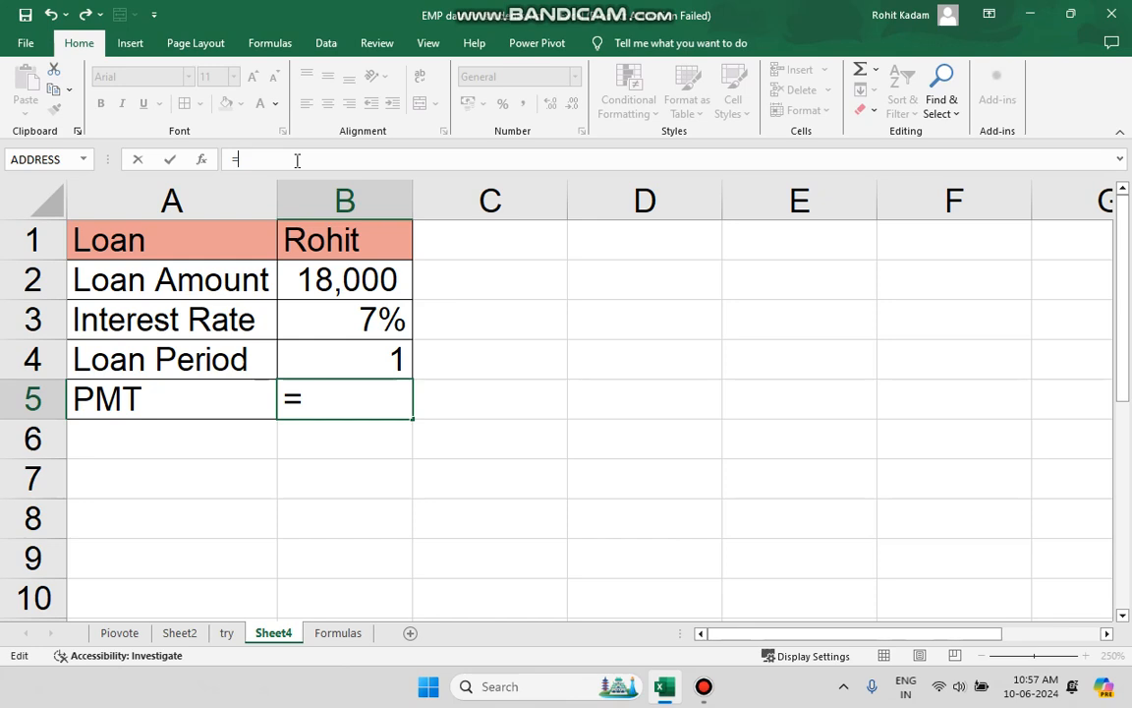
pyautogui.write('pmt')
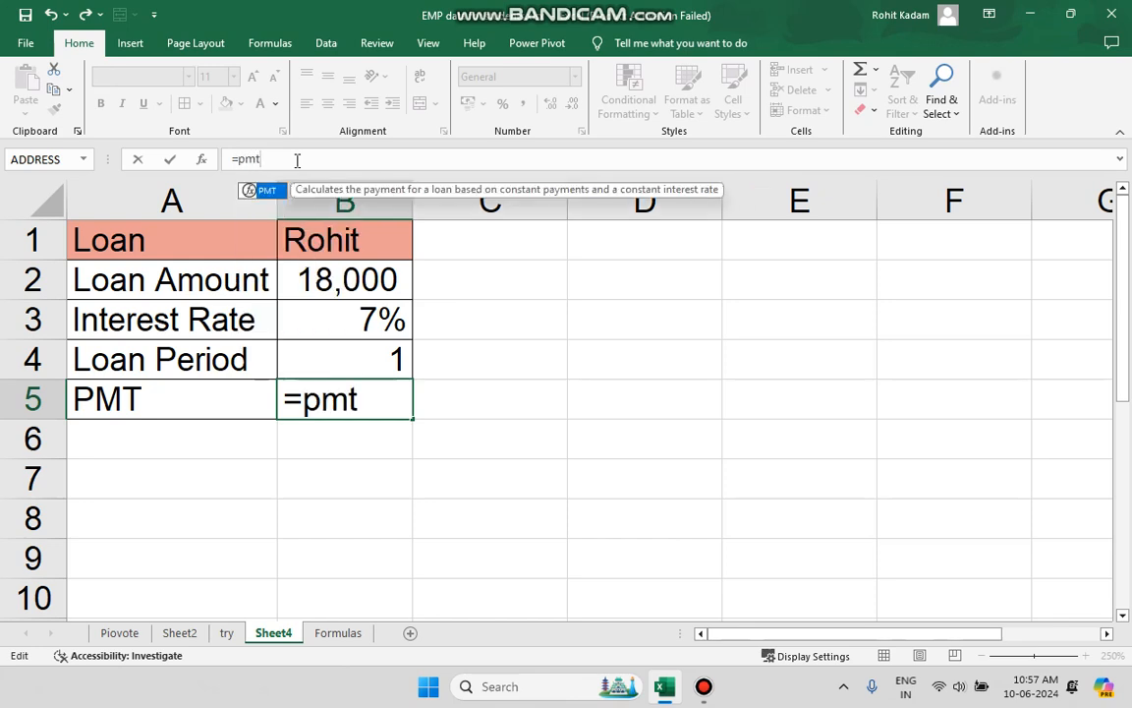
pyautogui.write('()')
pyautogui.press('Left')
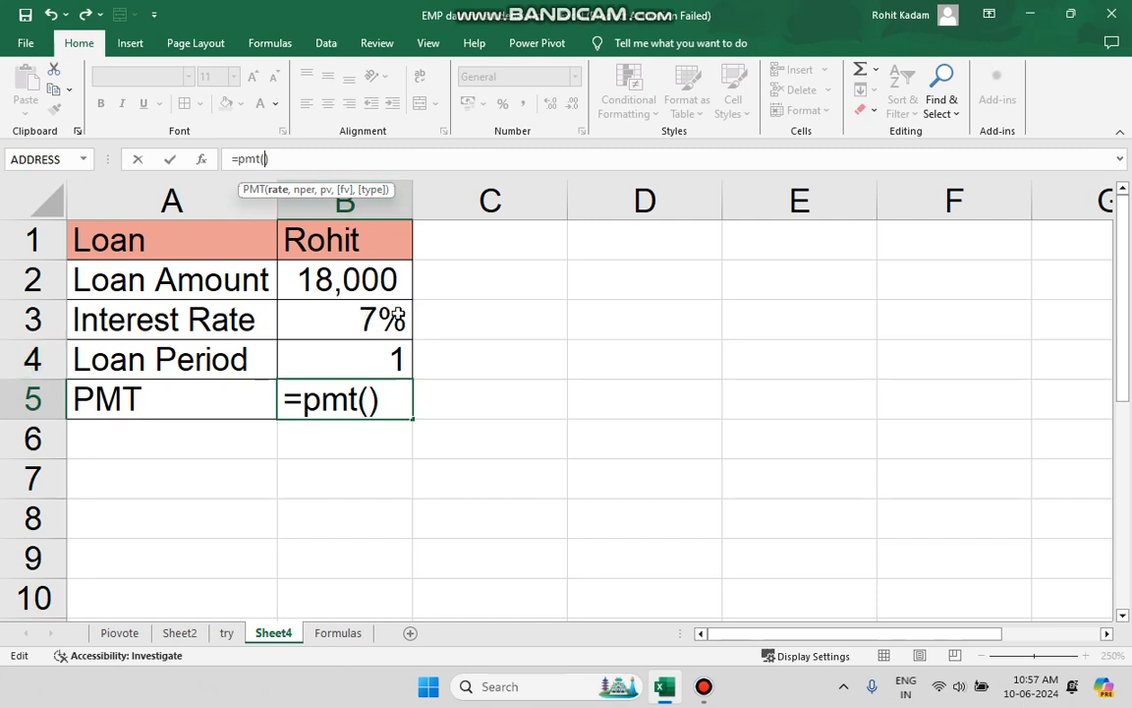
pyautogui.click(398, 319)
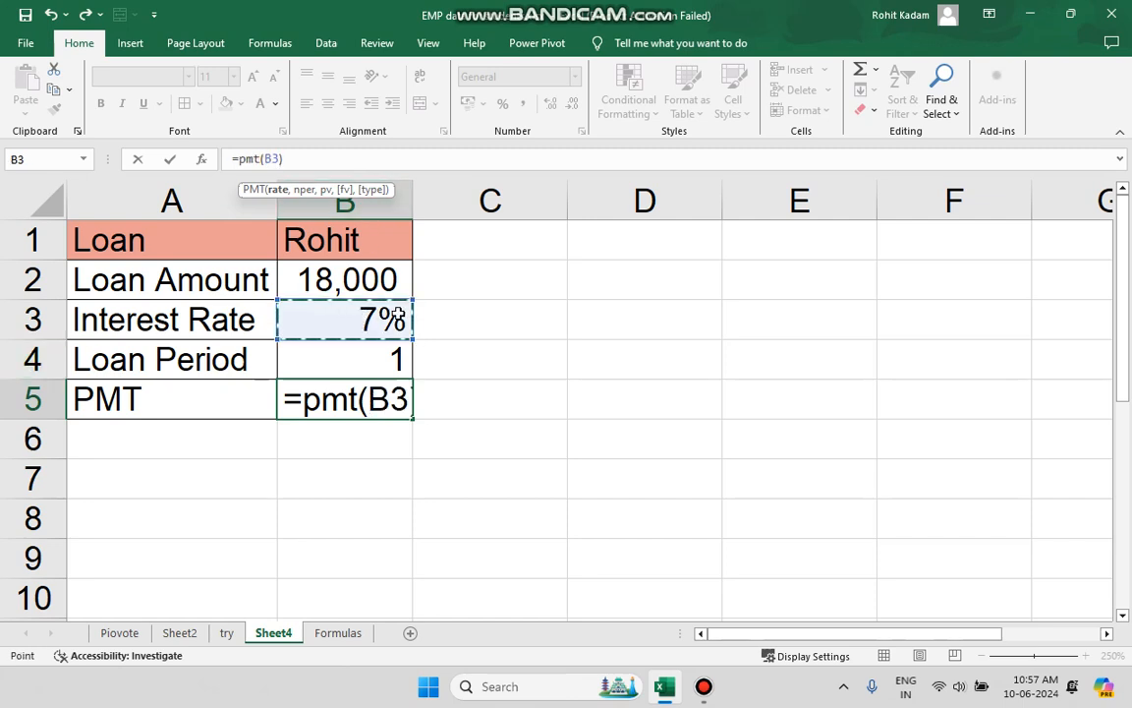
pyautogui.write('/')
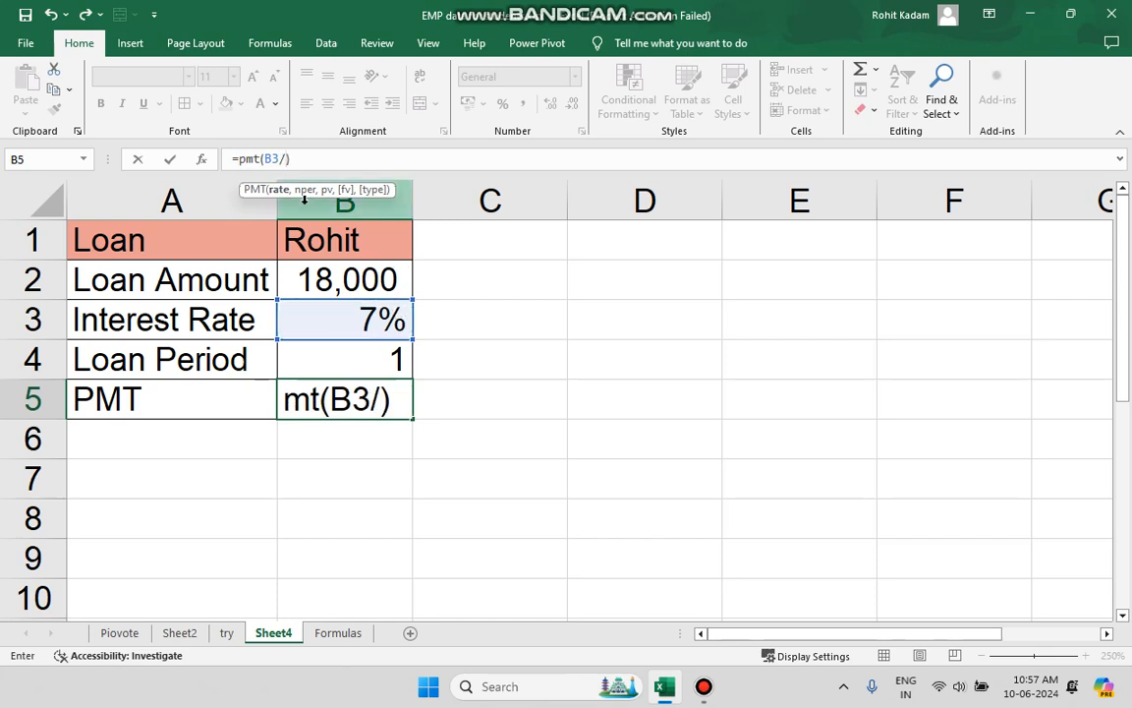
pyautogui.write('12')
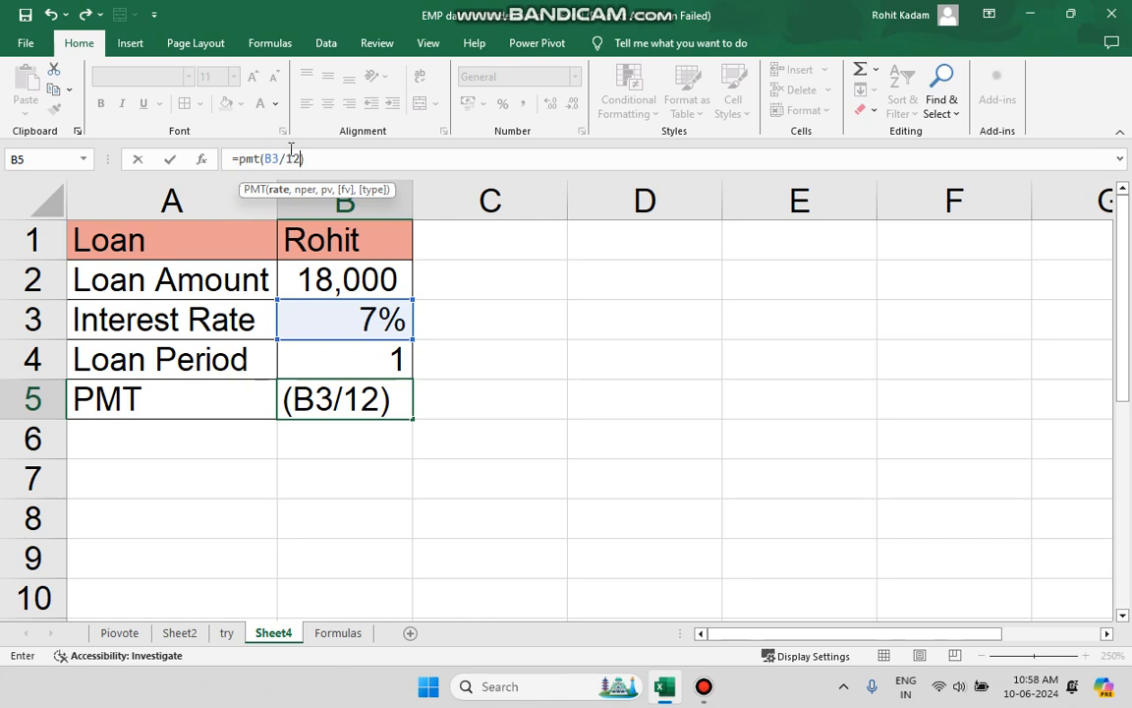
pyautogui.write(',')
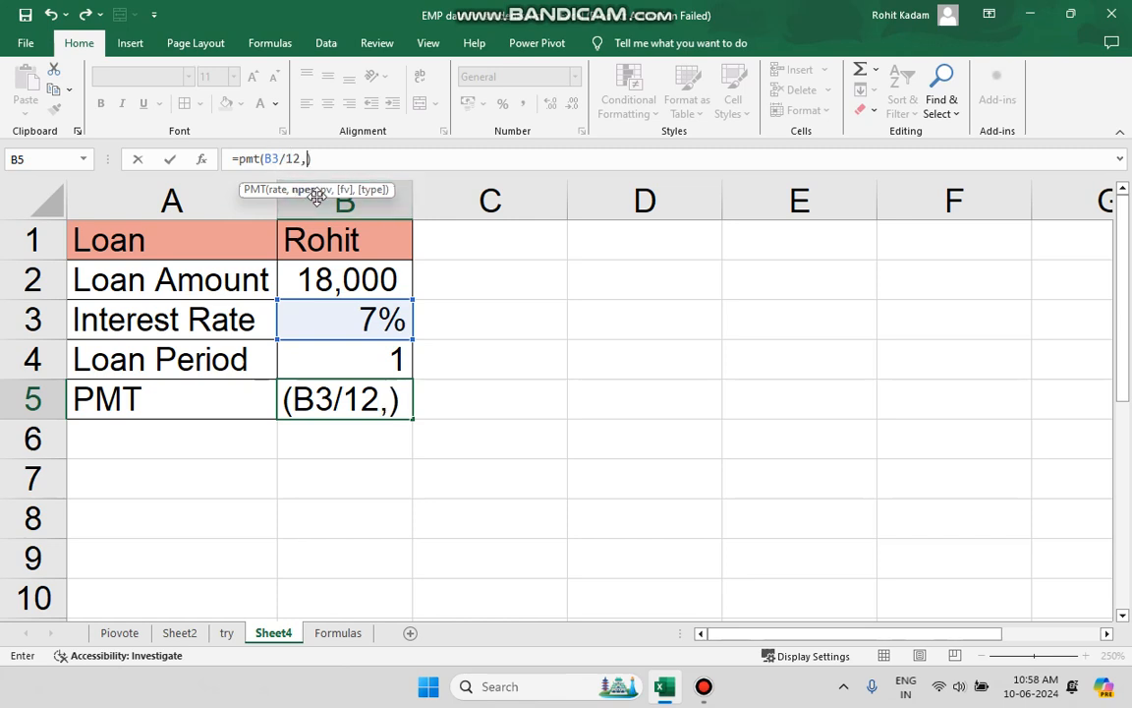
pyautogui.click(326, 278)
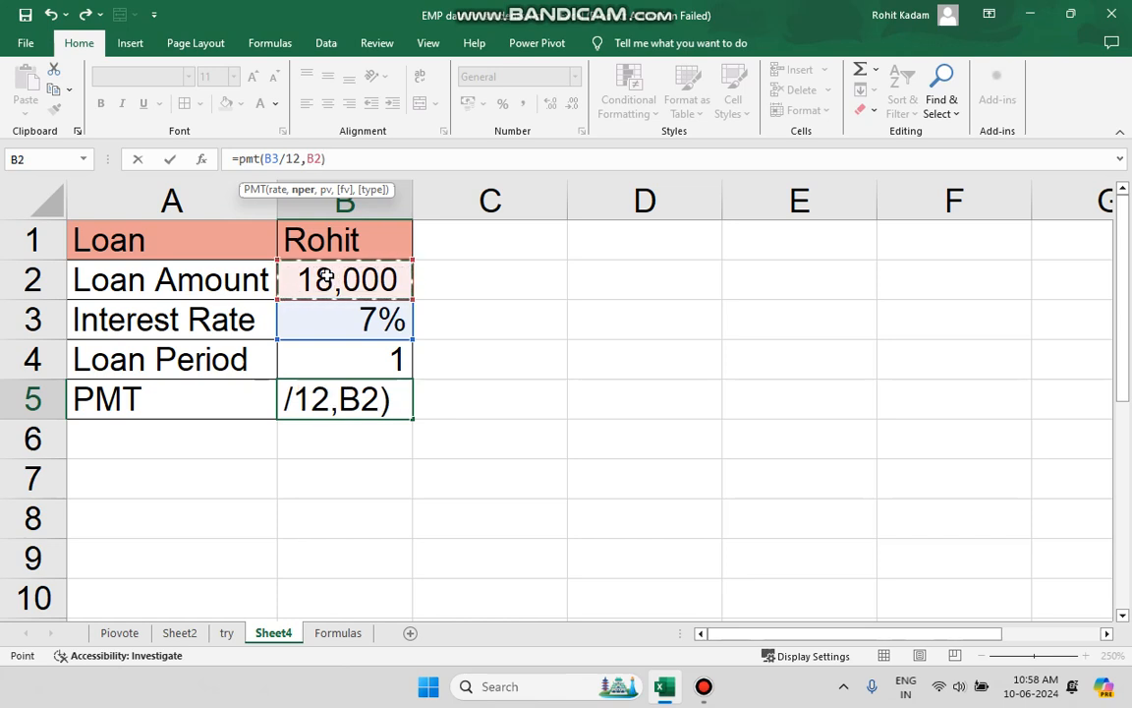
pyautogui.write('8')
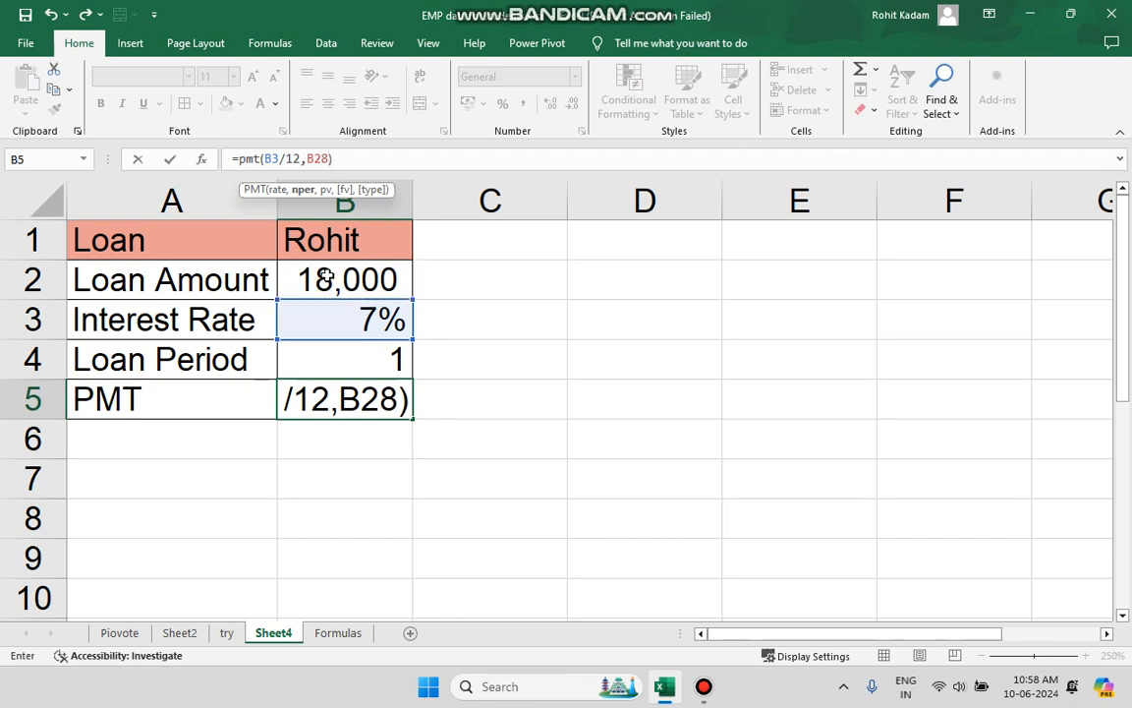
pyautogui.press('BackSpace')
pyautogui.press('BackSpace')
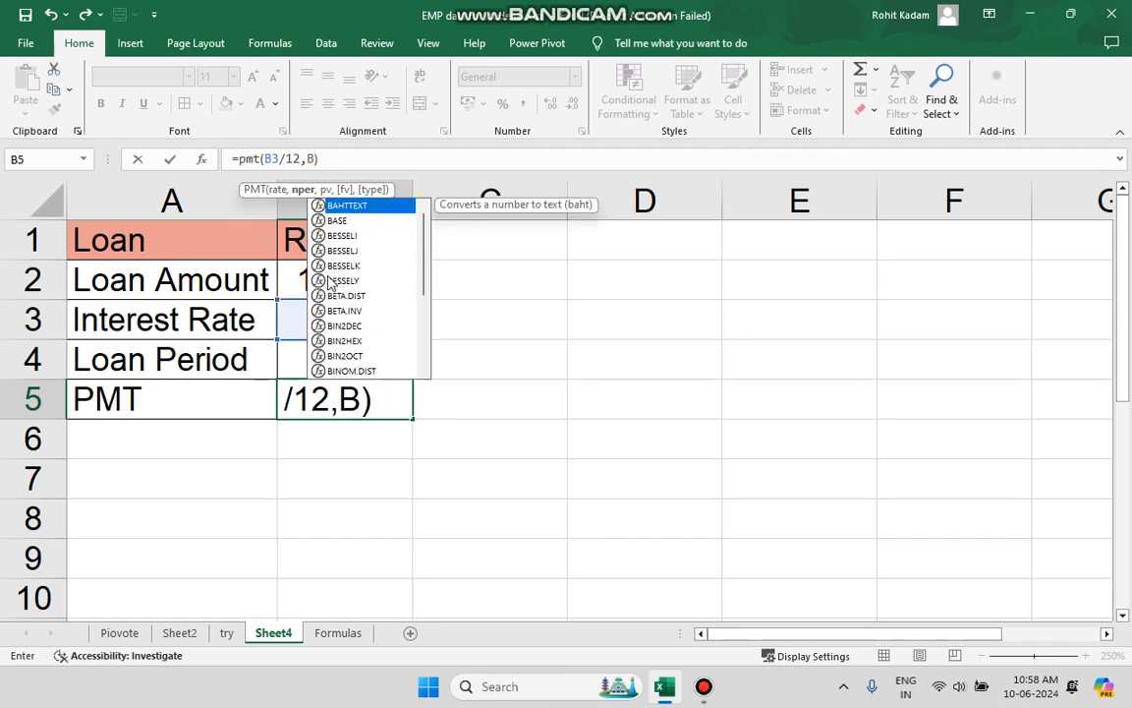
pyautogui.press('BackSpace')
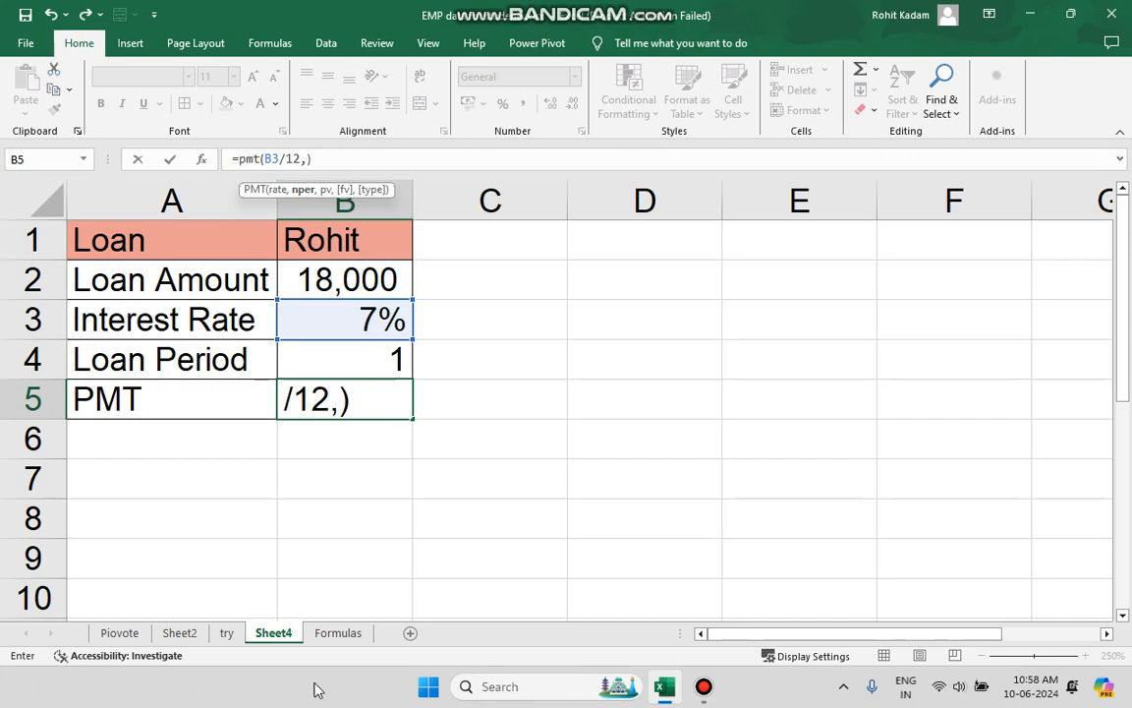
# Check the example PMT calculation in cell E13 of the Formulas sheet while the B5 formula is still open.
pyautogui.click(196, 636)
pyautogui.click(214, 637)
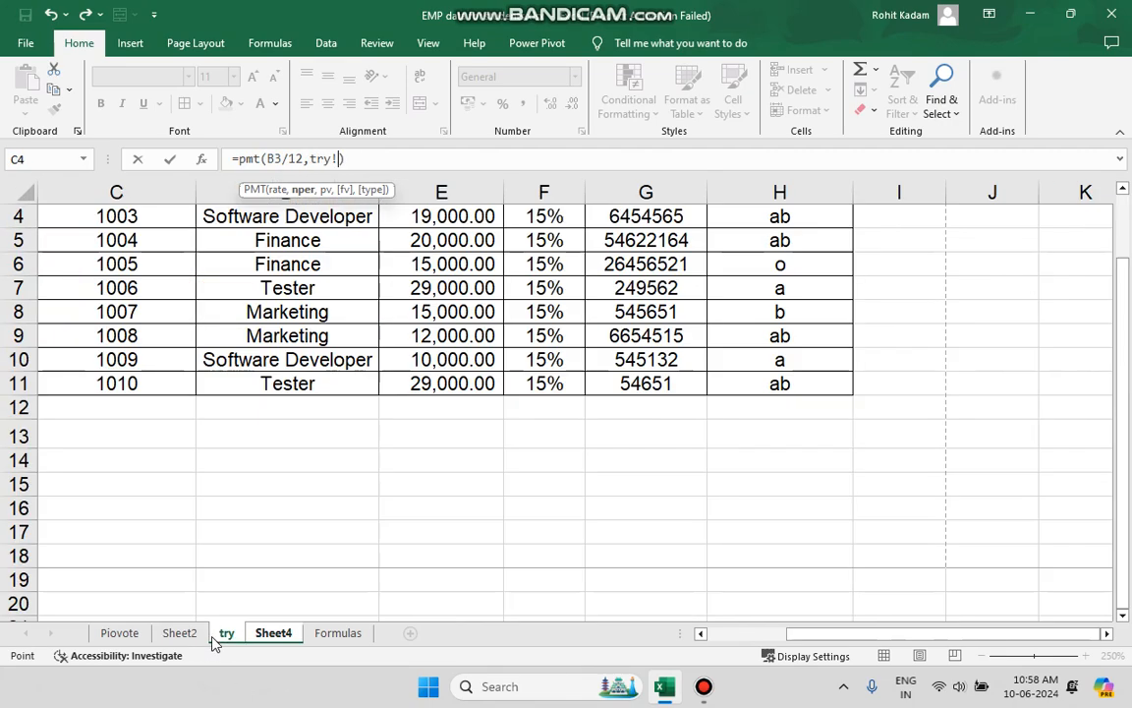
pyautogui.click(330, 633)
pyautogui.click(472, 454)
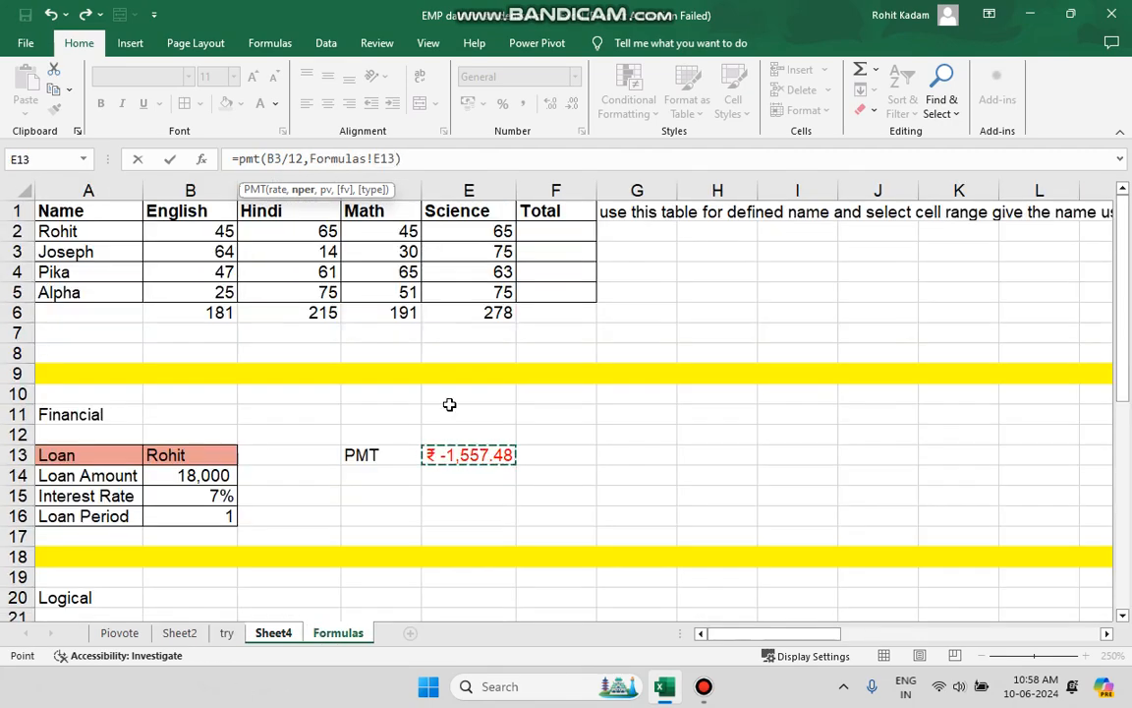
pyautogui.click(281, 634)
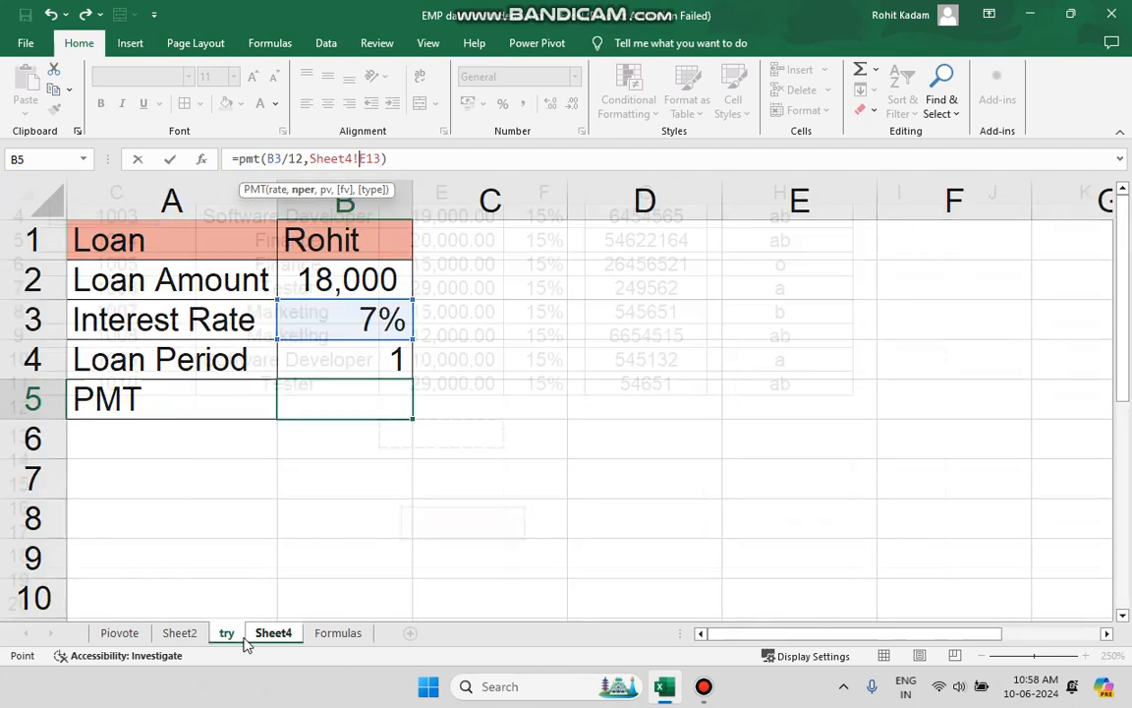
pyautogui.click(234, 635)
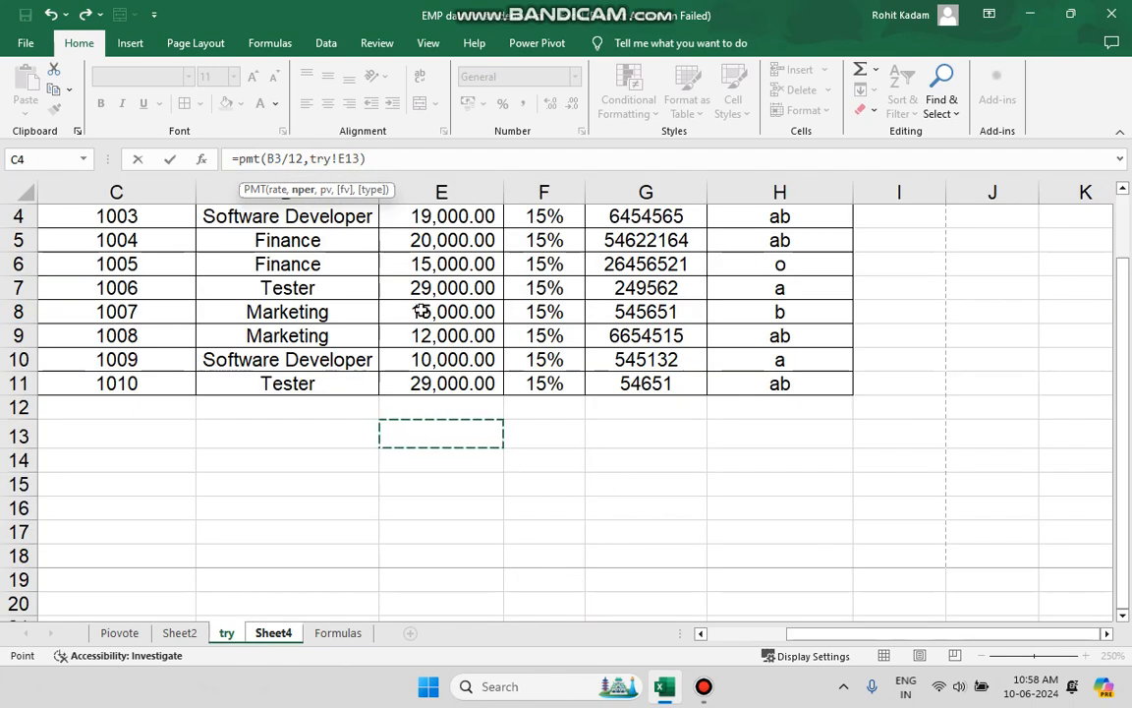
pyautogui.click(700, 688)
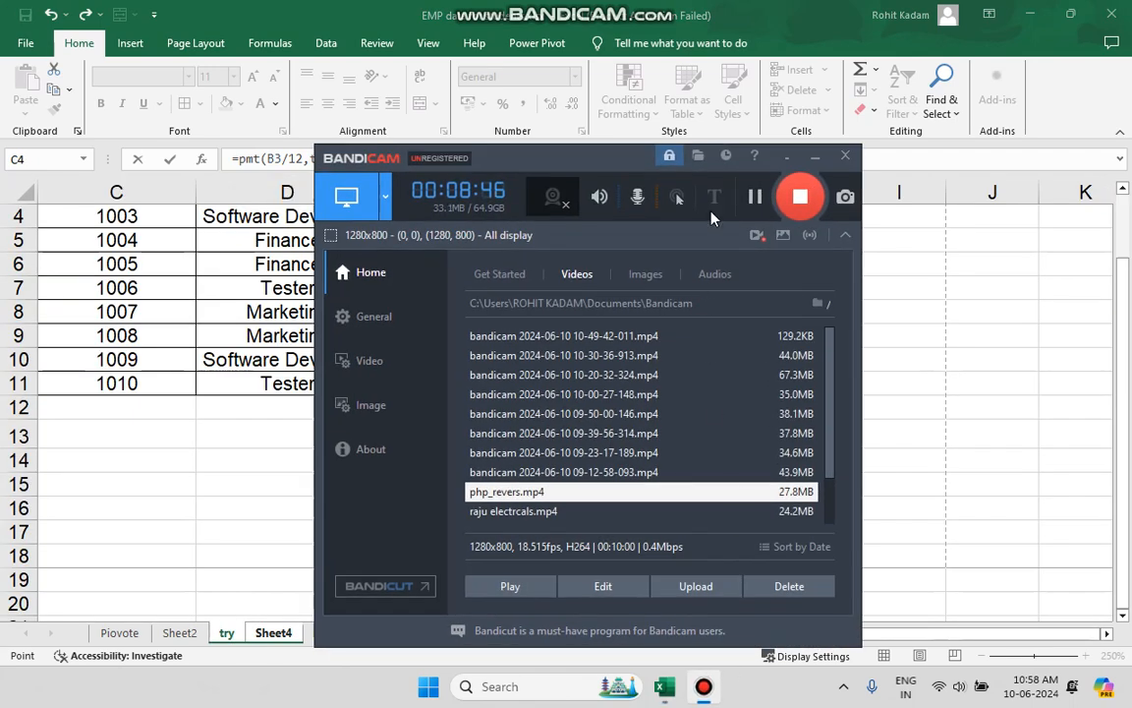